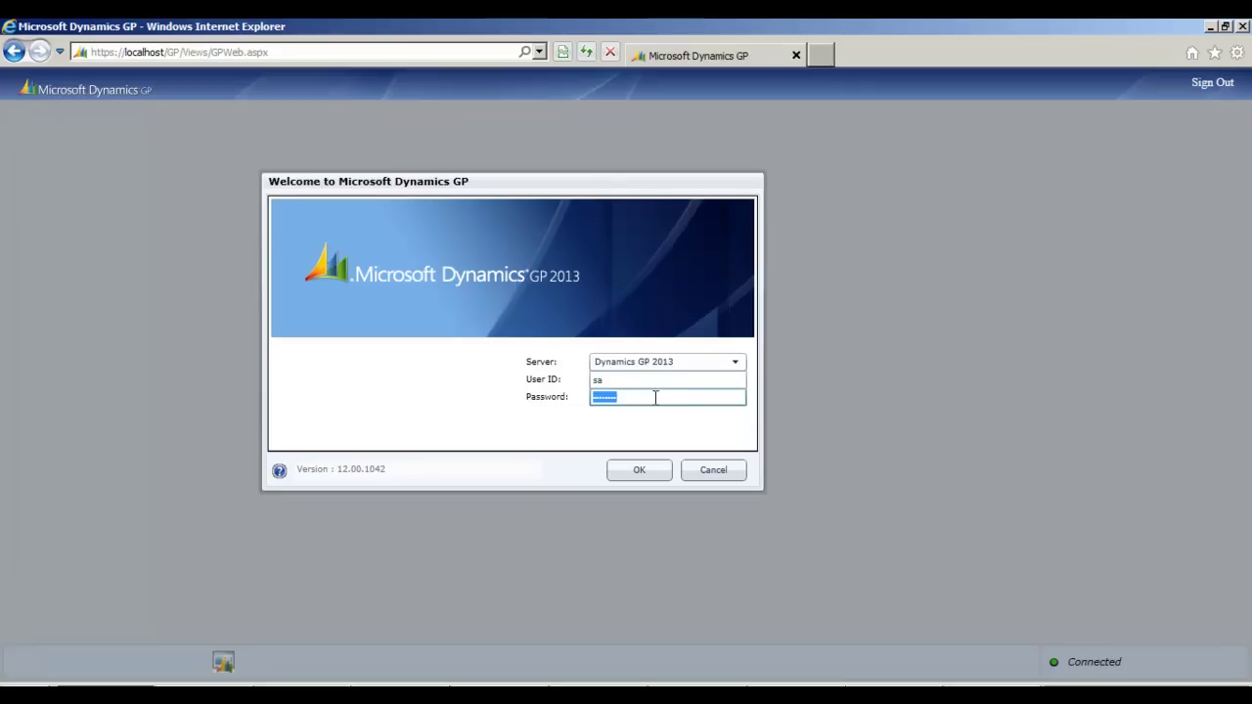
- Enter the password in the Welcome dialog and sign in to the Dynamics GP server
left_click(653, 397)
left_click(628, 479)
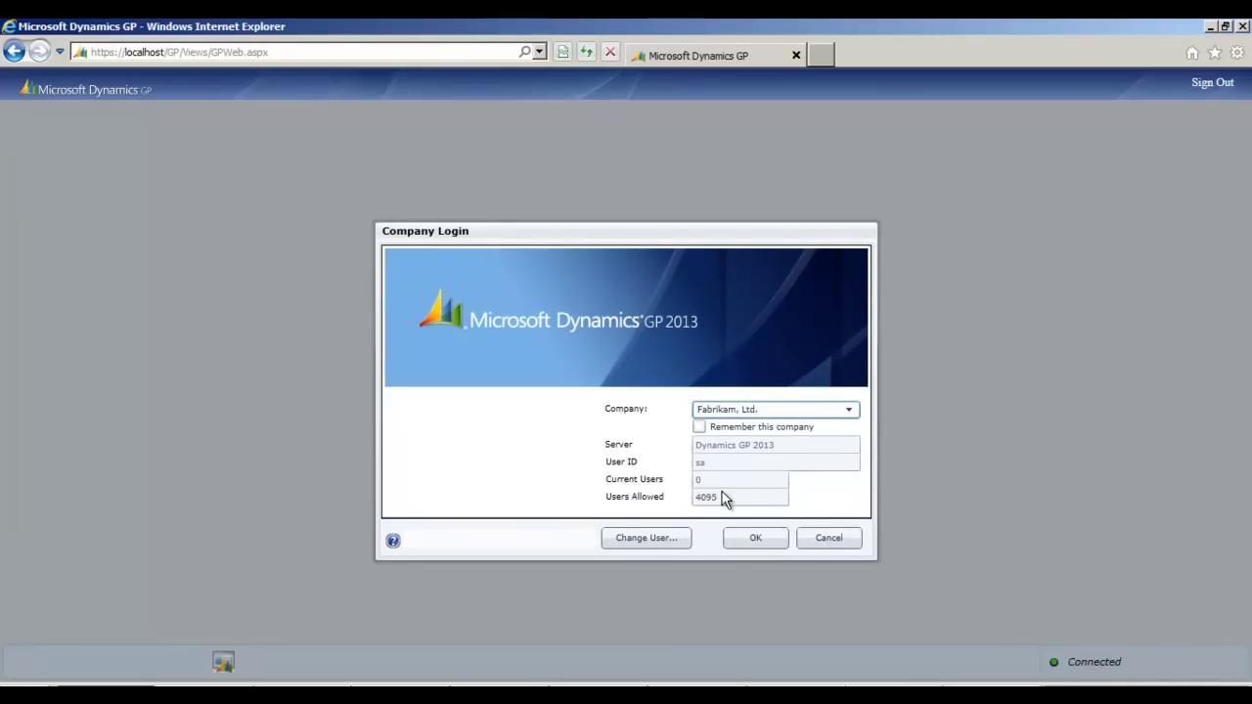
- Log into Fabrikam, Ltd., move Quick Links beside To Do, and expand the module list
left_click(751, 540)
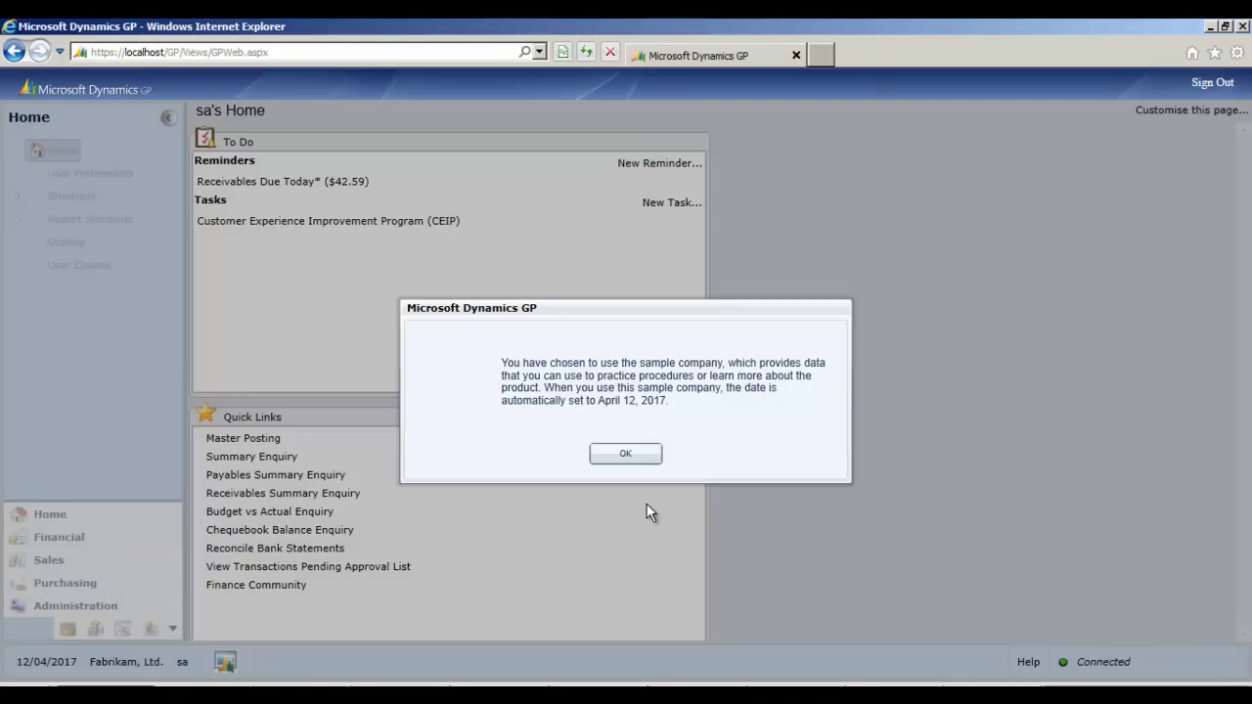
left_click(626, 456)
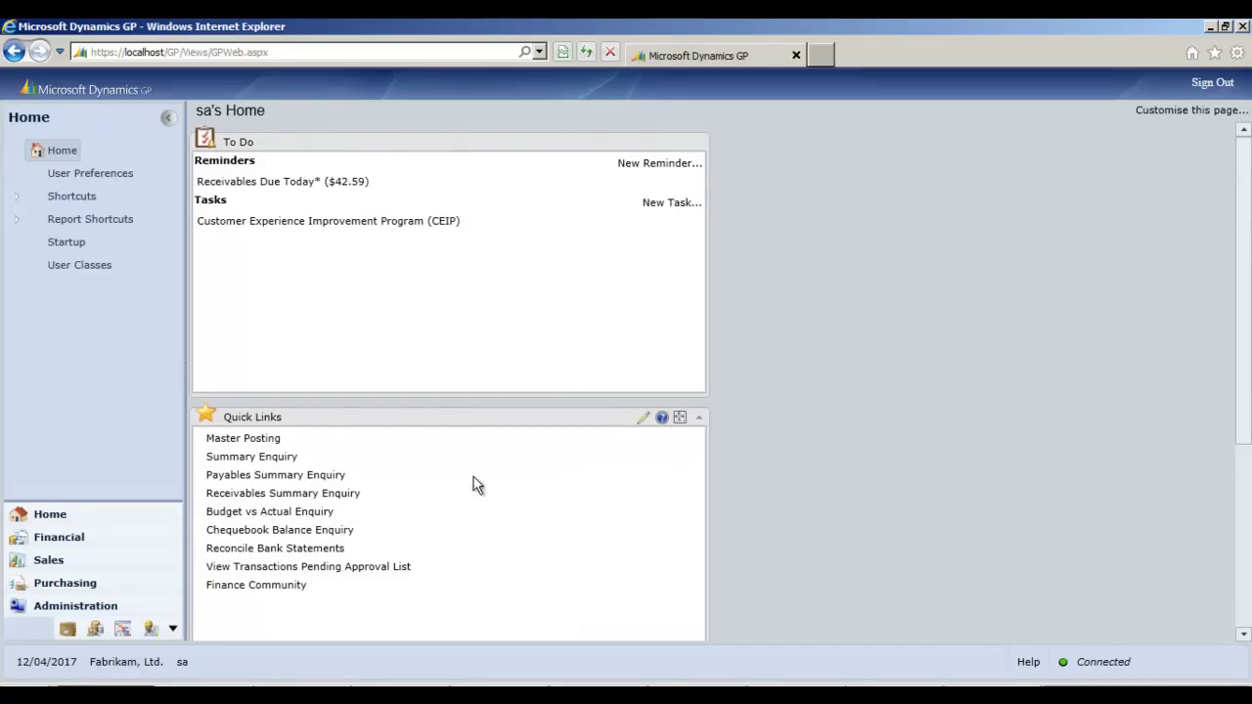
left_click_drag(398, 423, 902, 161)
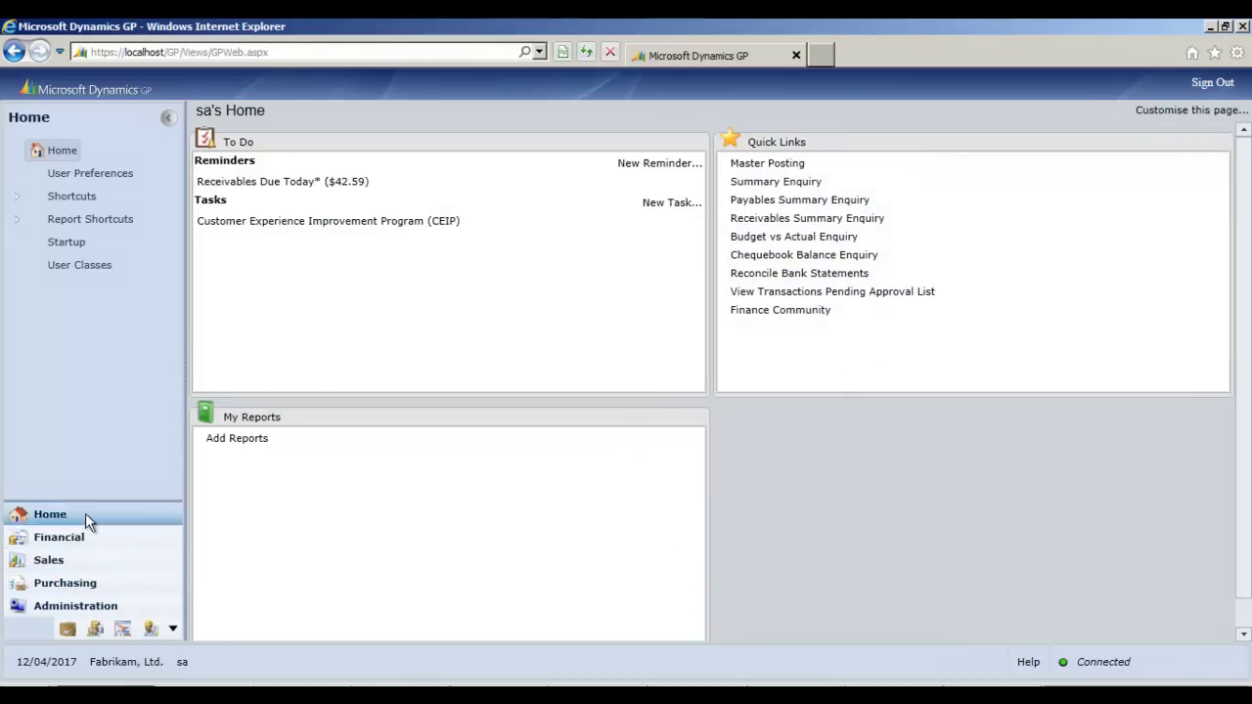
left_click_drag(86, 501, 98, 394)
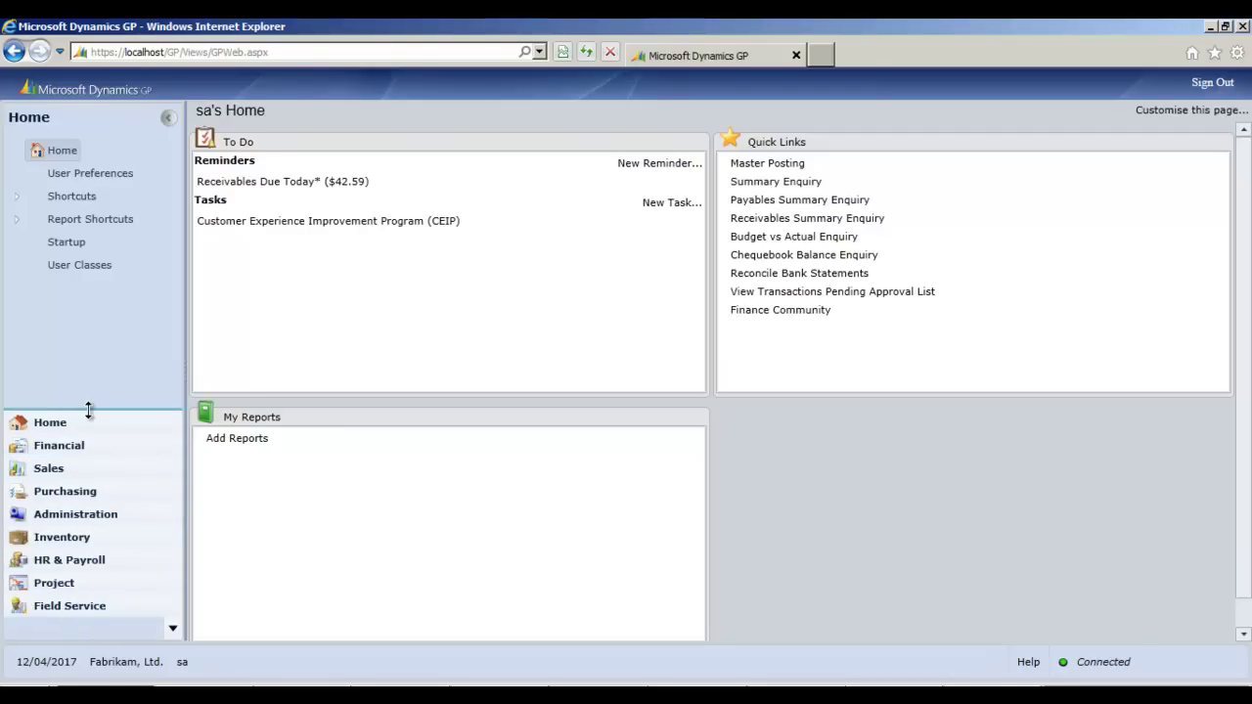
- From the Financial area, open General transaction entry showing journal entry 3,452
left_click(62, 450)
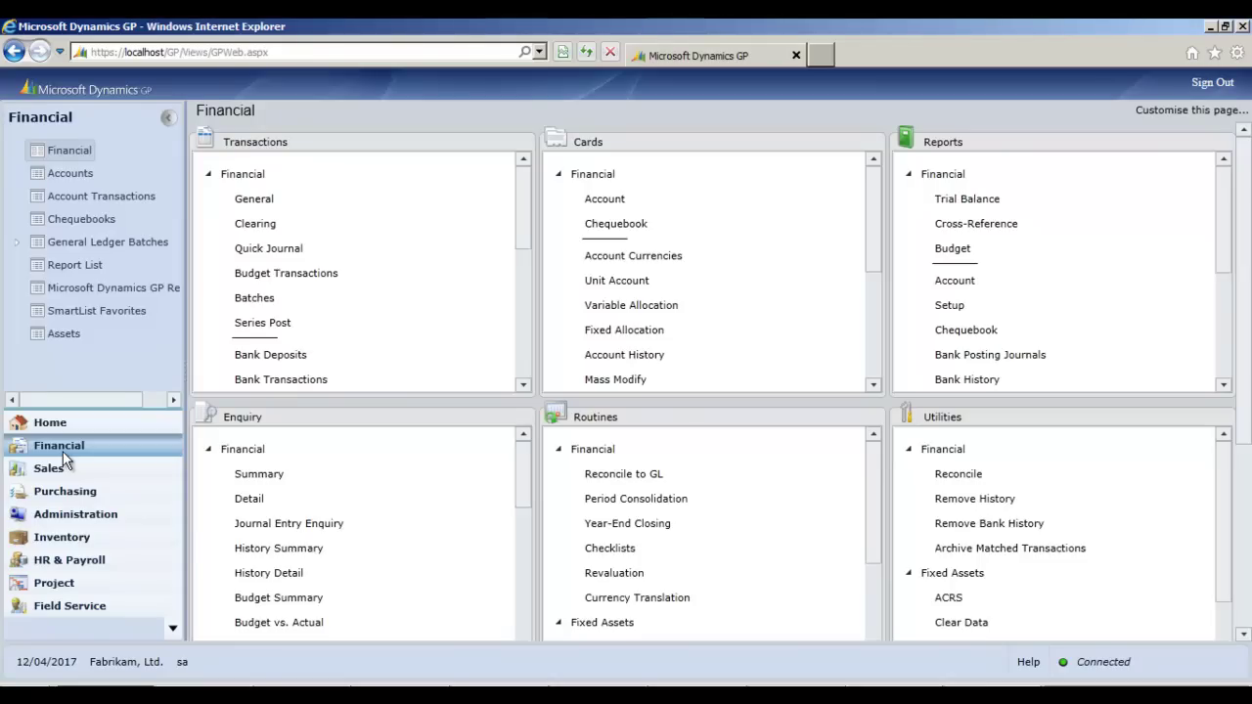
left_click(243, 204)
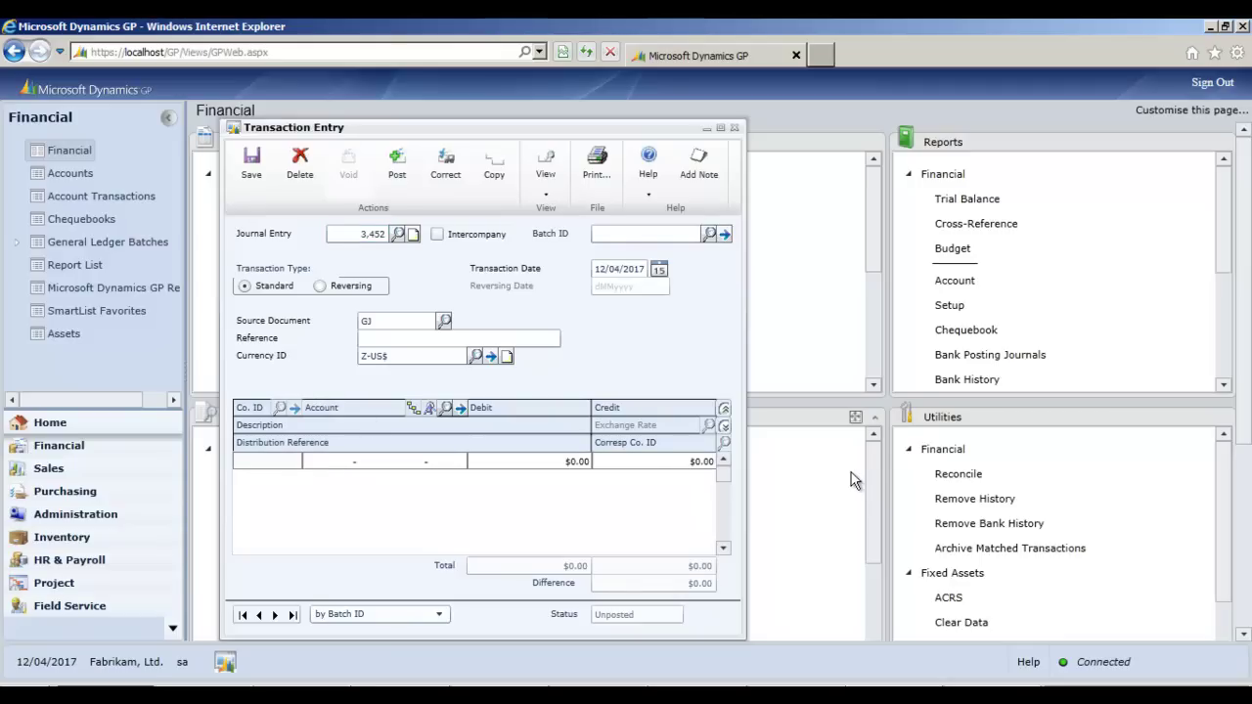
- Create and save a new batch named TEST2 for the journal entry
left_click(667, 233)
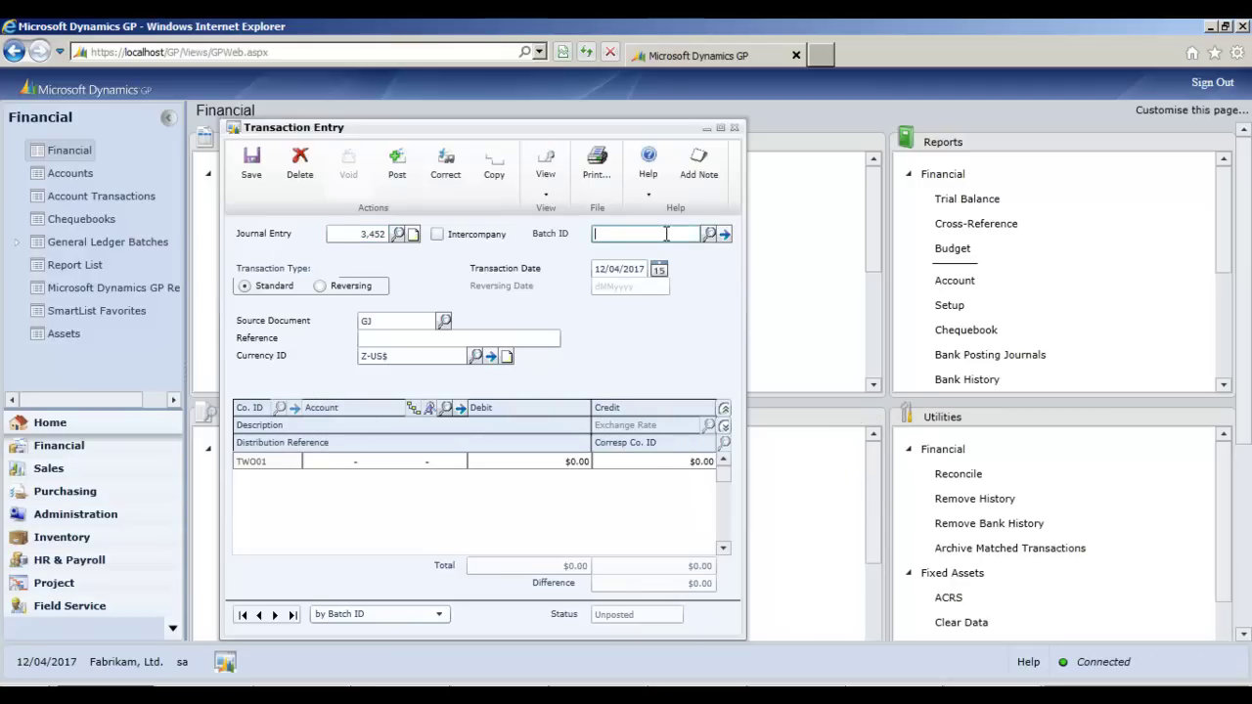
type("TEST")
left_click(440, 338)
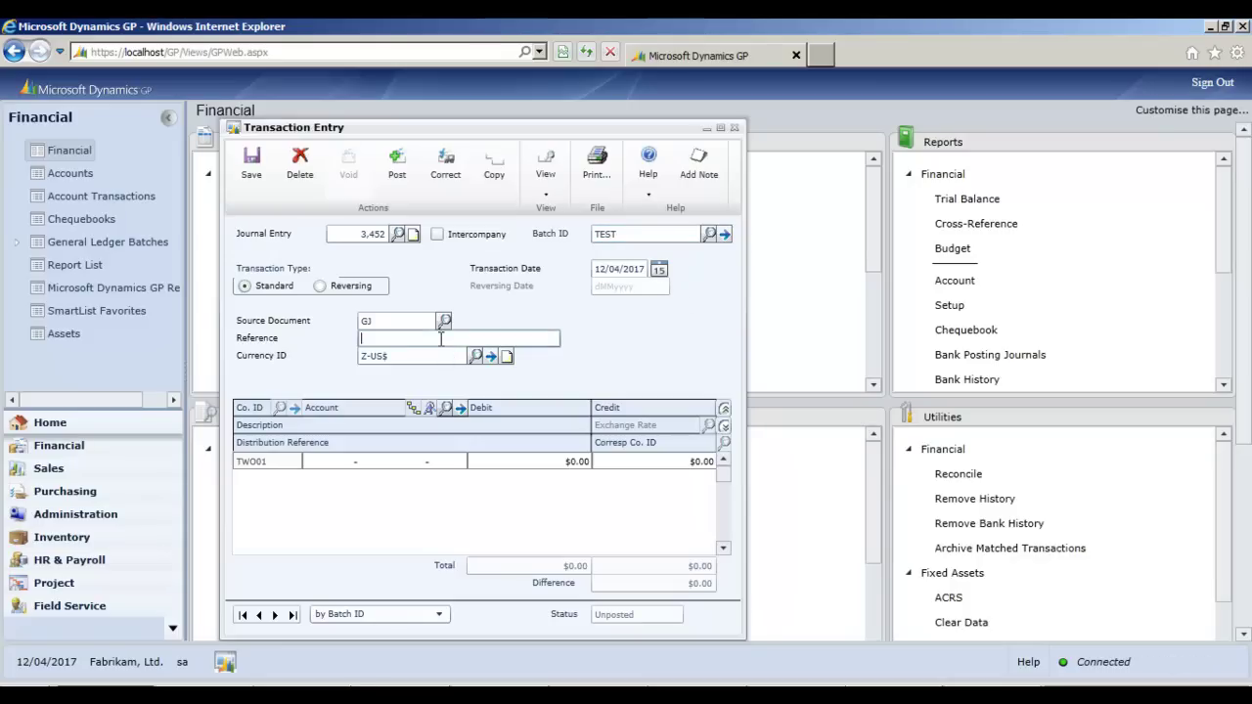
left_click(652, 237)
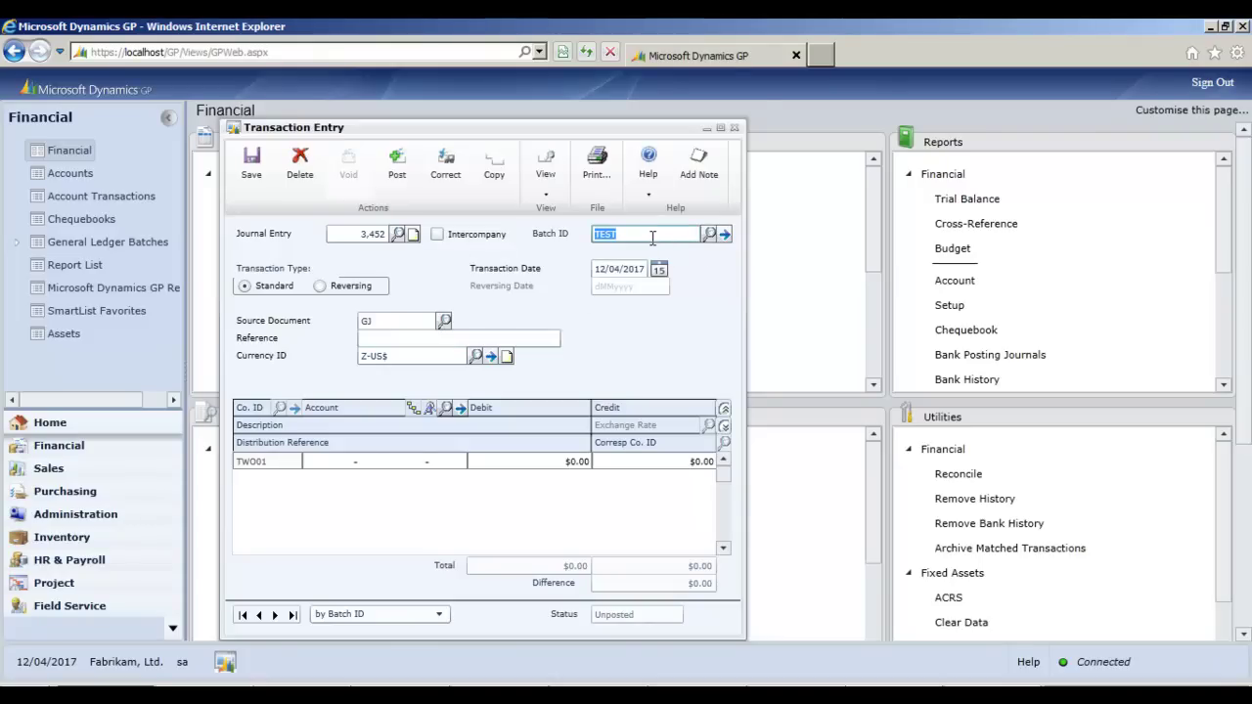
left_click(652, 237)
type("2")
key("Tab")
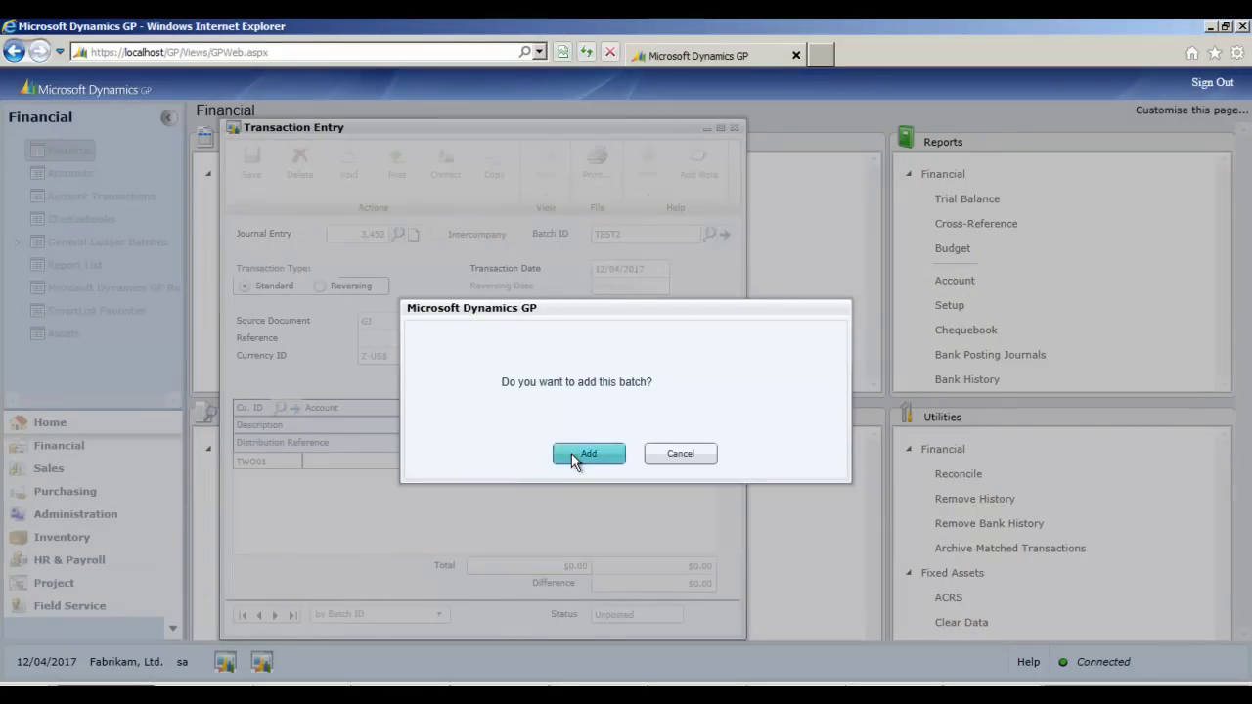
left_click(573, 456)
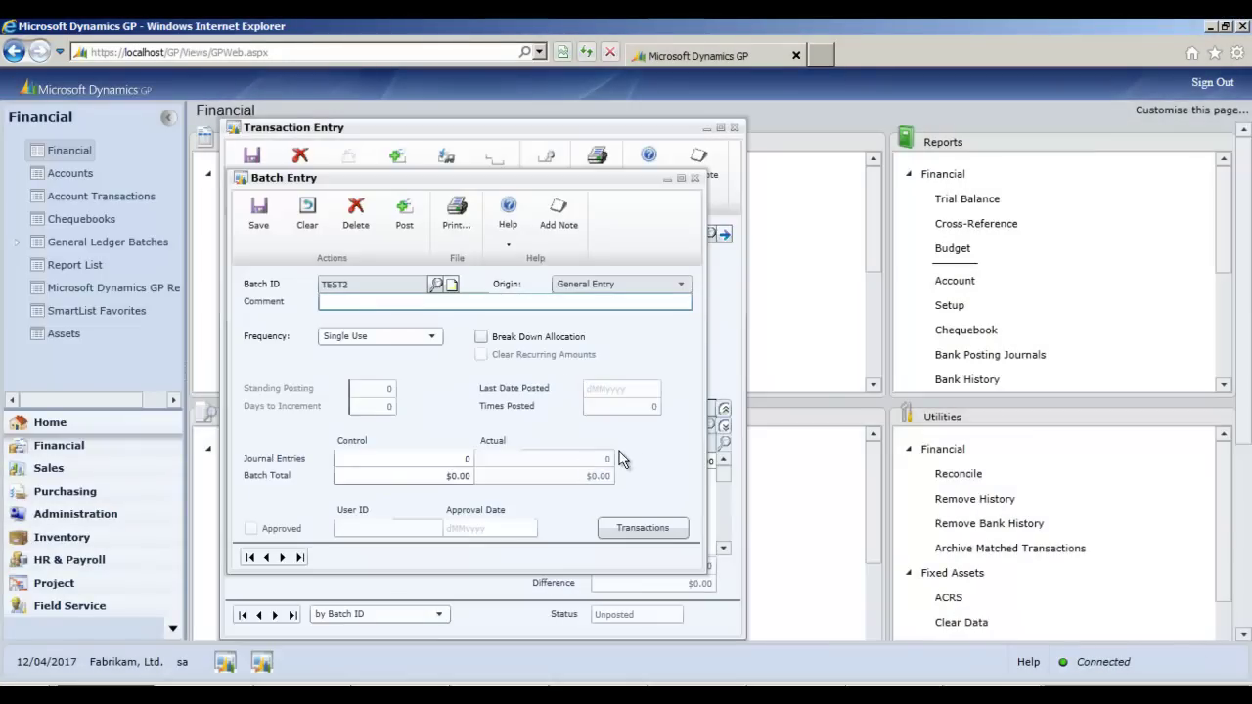
left_click(258, 215)
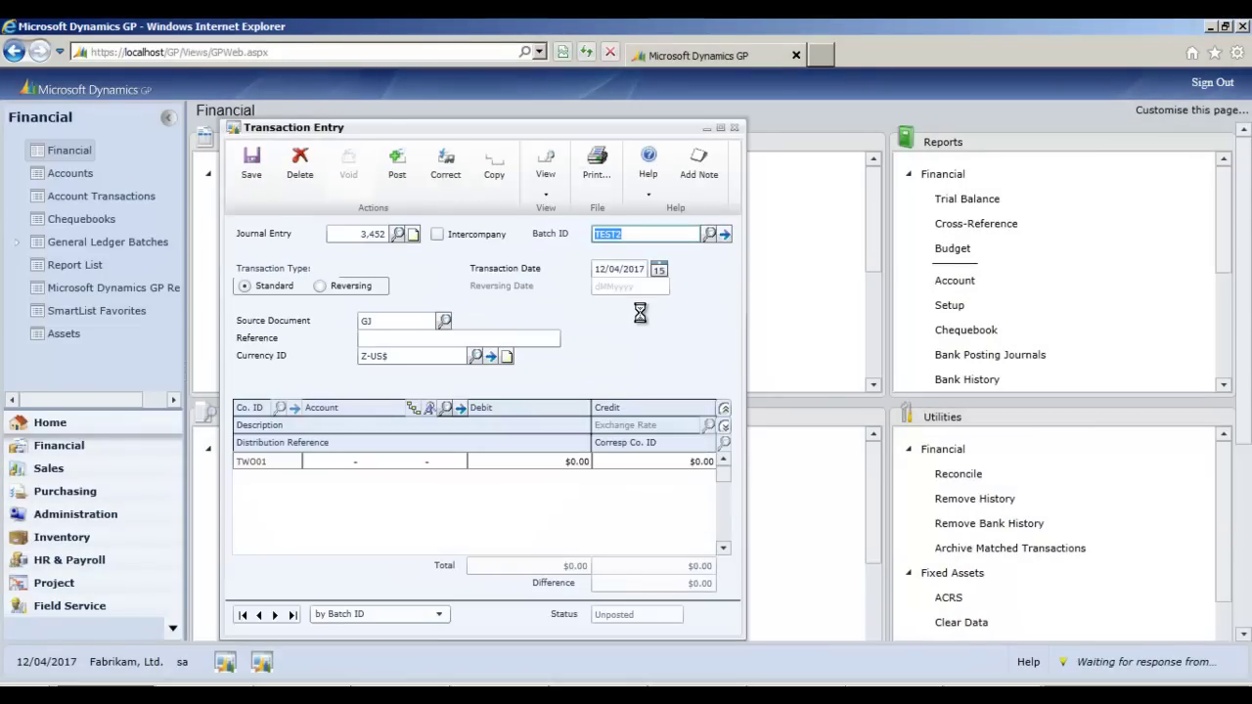
- Enter reference Test and a first line debiting 100.00 to account 000-1100-00
left_click(434, 338)
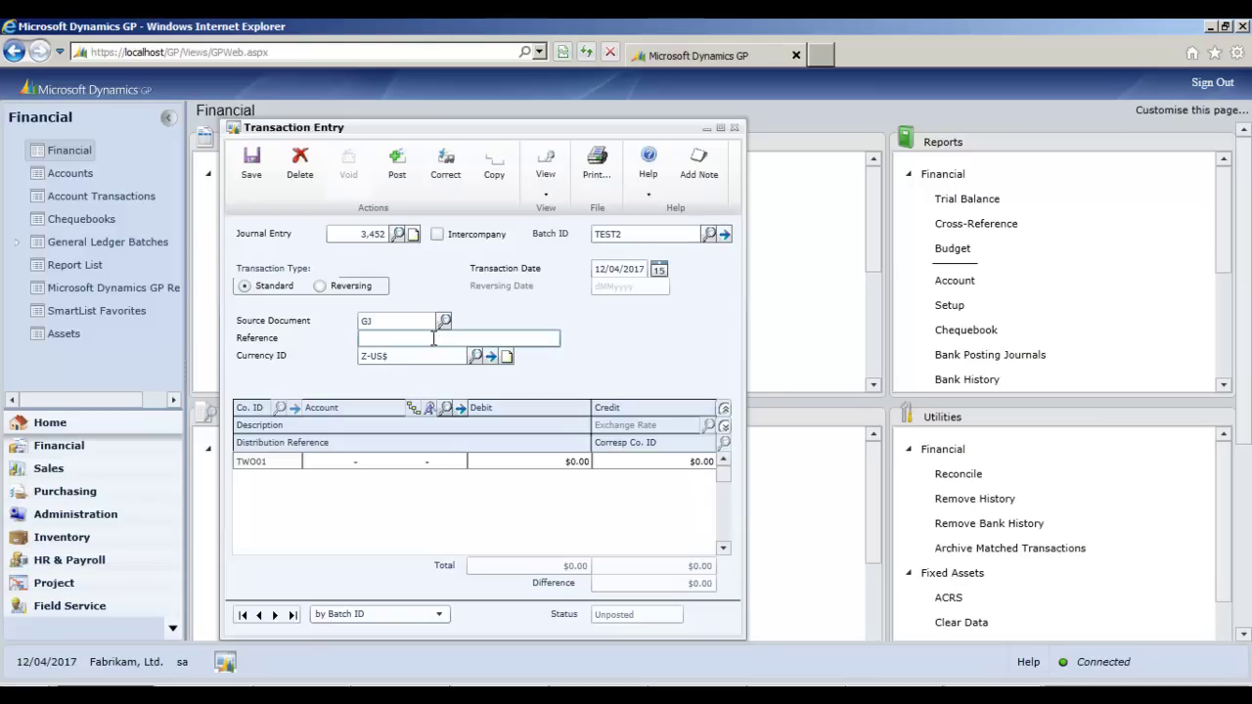
type("Test")
key("Tab")
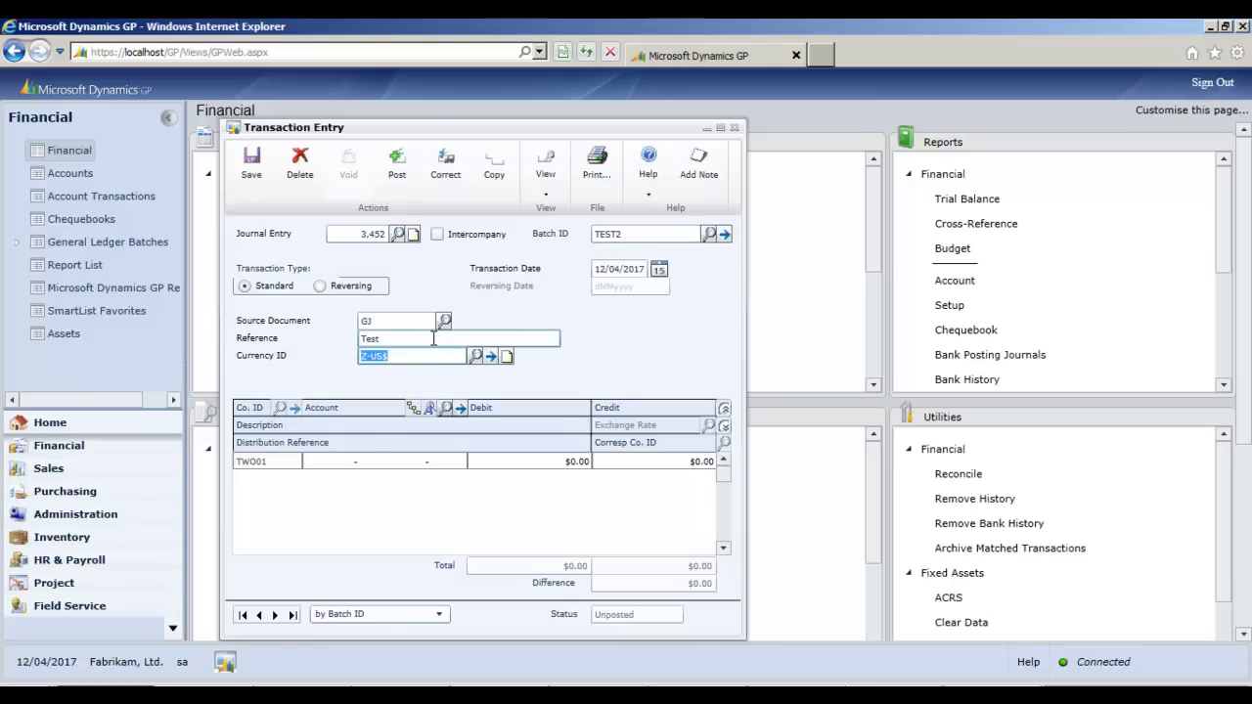
left_click(345, 466)
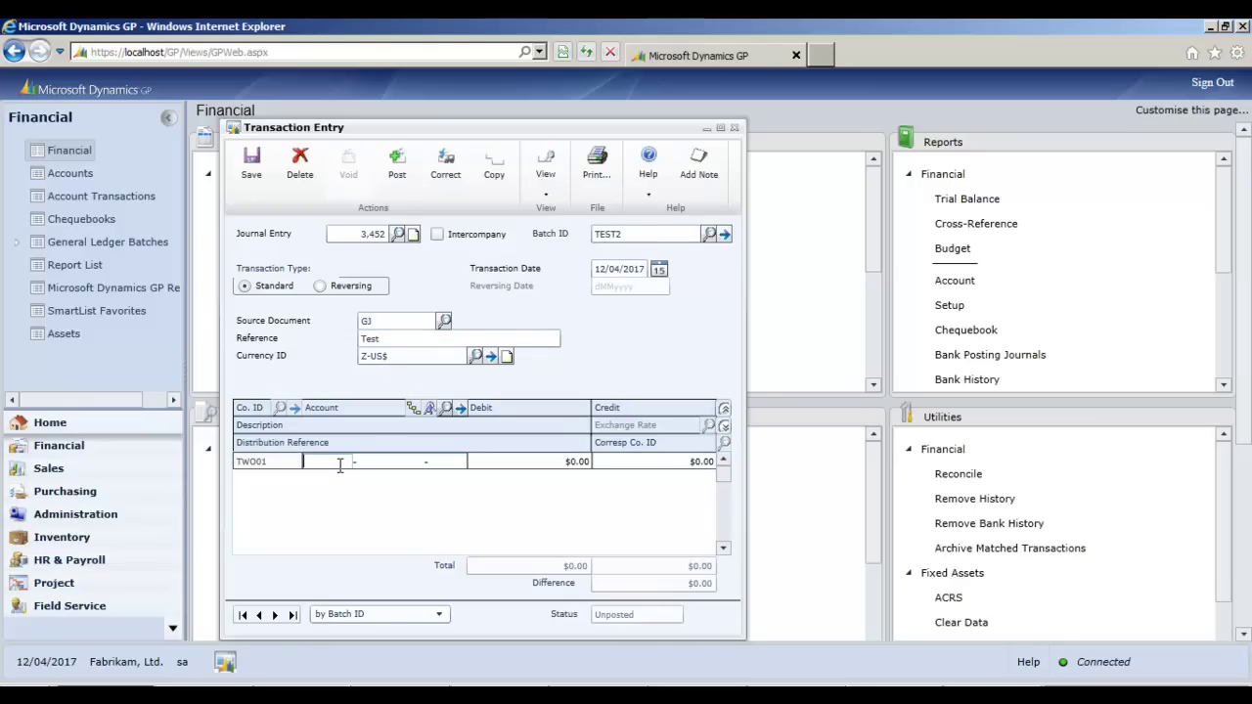
type("000 -1100 -00")
key("Tab")
type("100.00")
key("Tab")
- Add the offsetting second journal line and save entry 3,452
key("Tab")
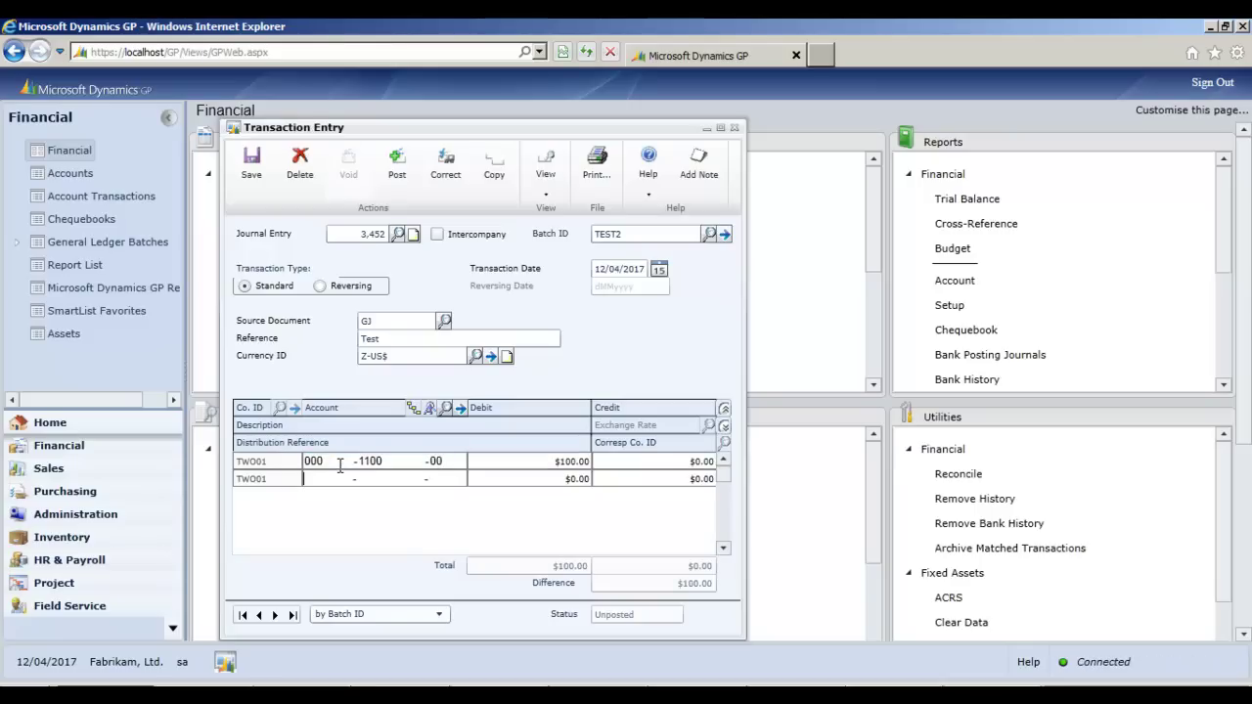
type("000 -100")
key("BackSpace")
key("BackSpace")
type("10000")
key("Tab")
key("Tab")
type("100")
left_click(251, 181)
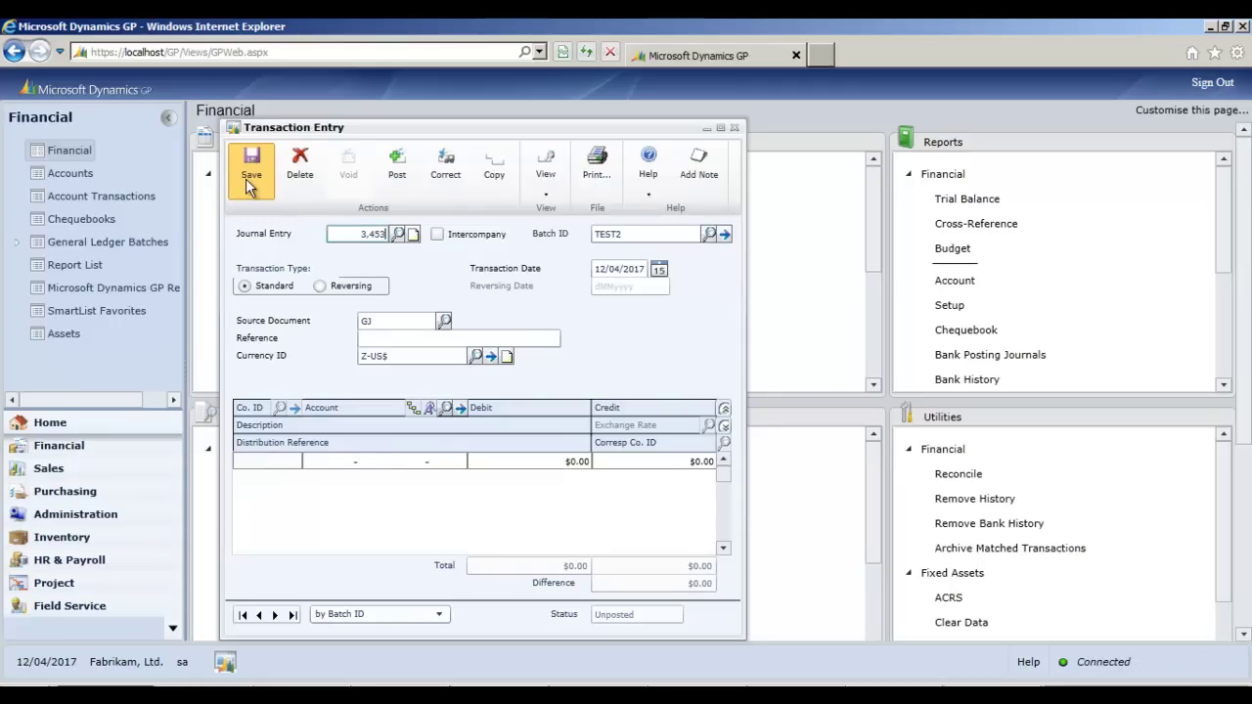
- Close Transaction Entry and open the Debtors list under Sales
left_click(734, 127)
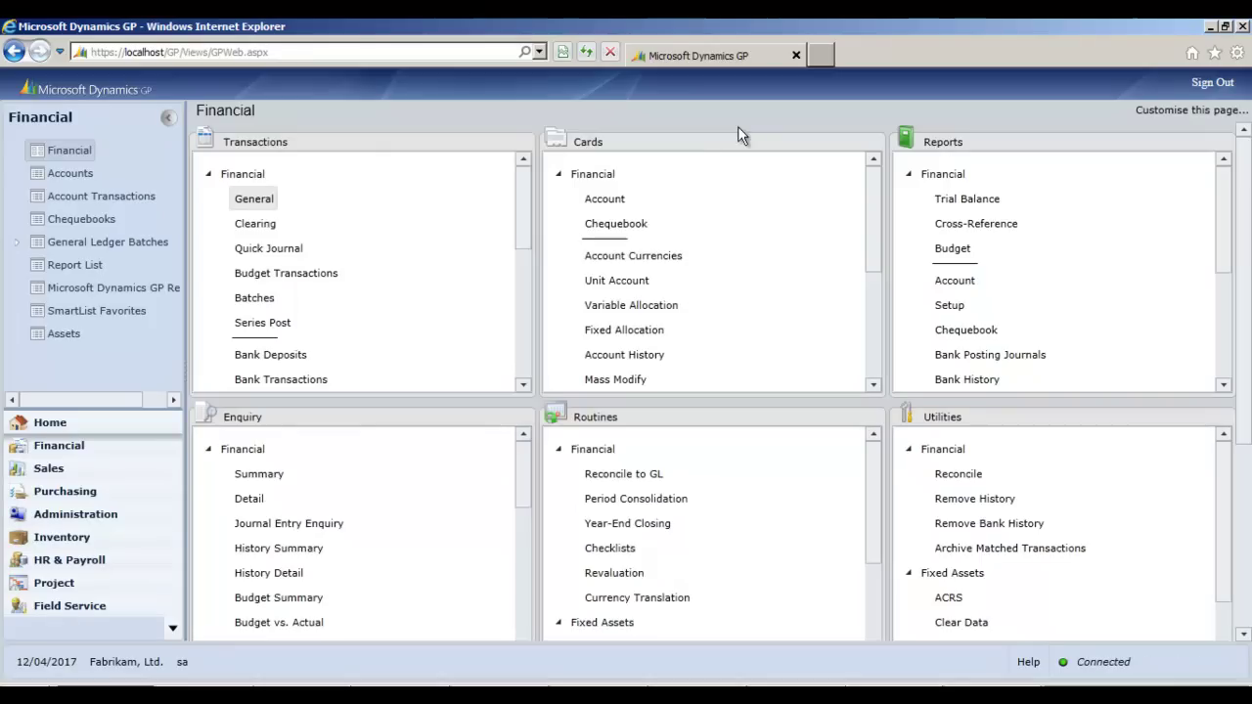
left_click(62, 477)
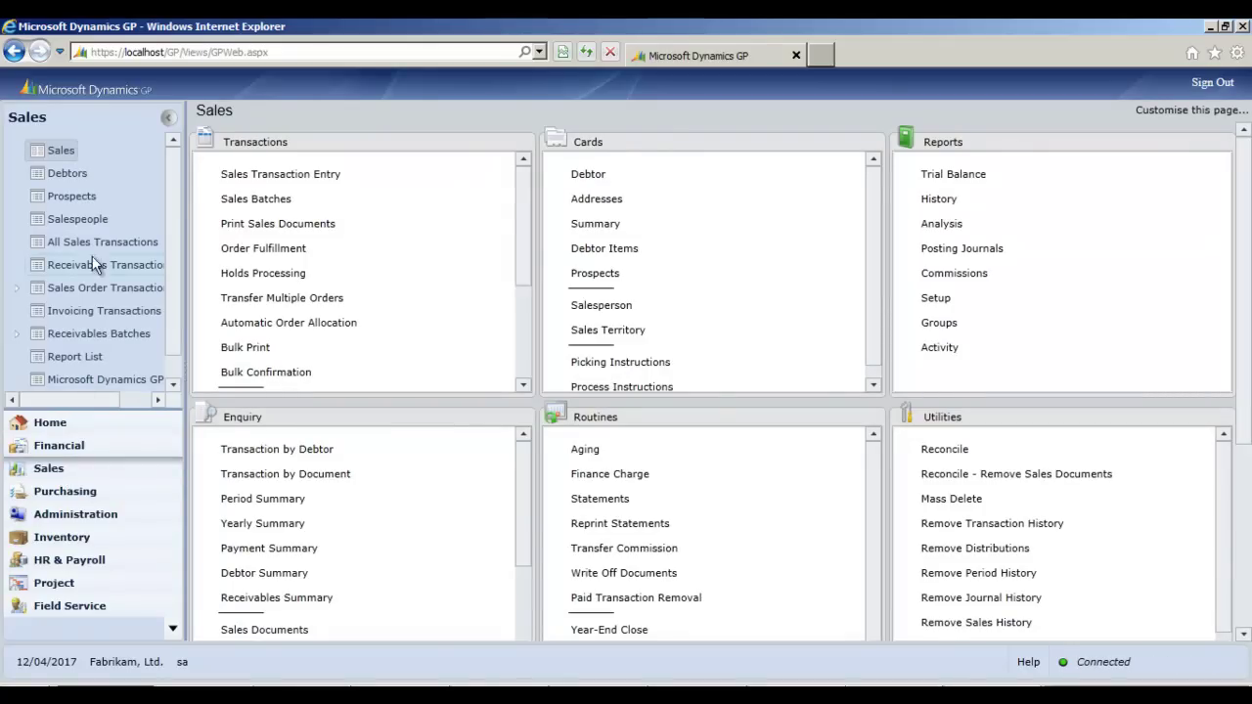
left_click(59, 176)
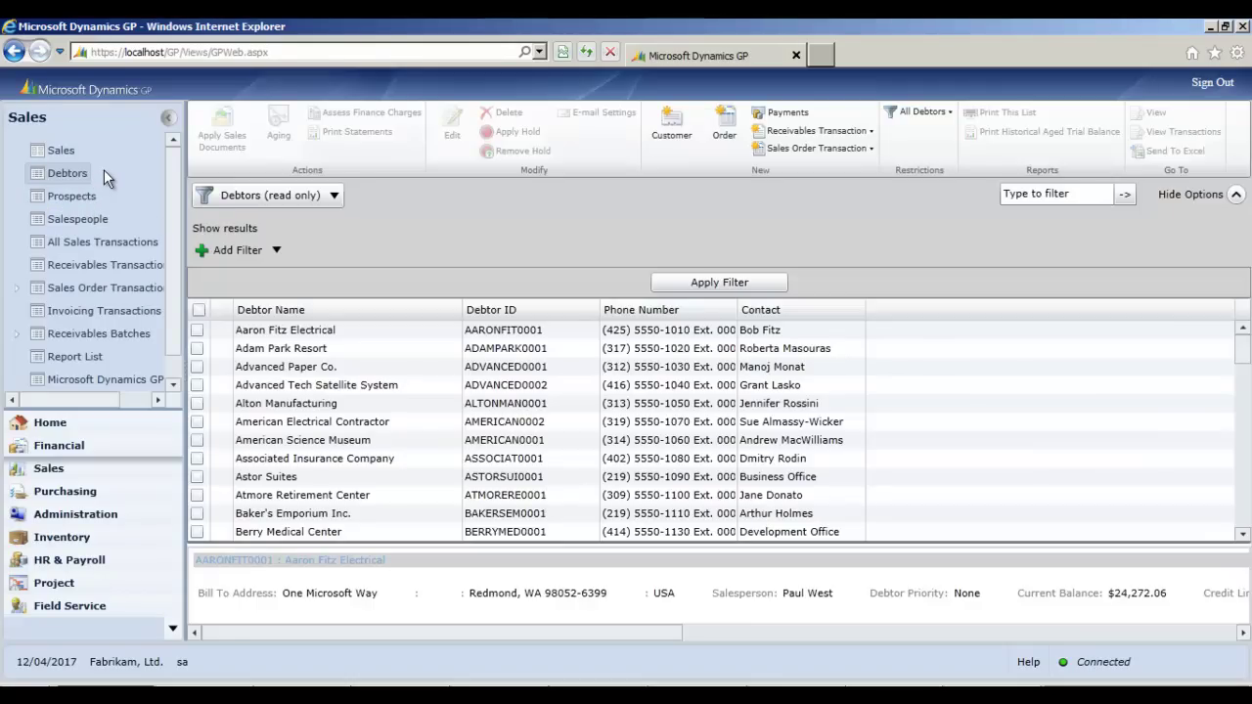
- Check Advanced Paper Co. in the Debtors list and open it in Debtor Maintenance
left_click(205, 369)
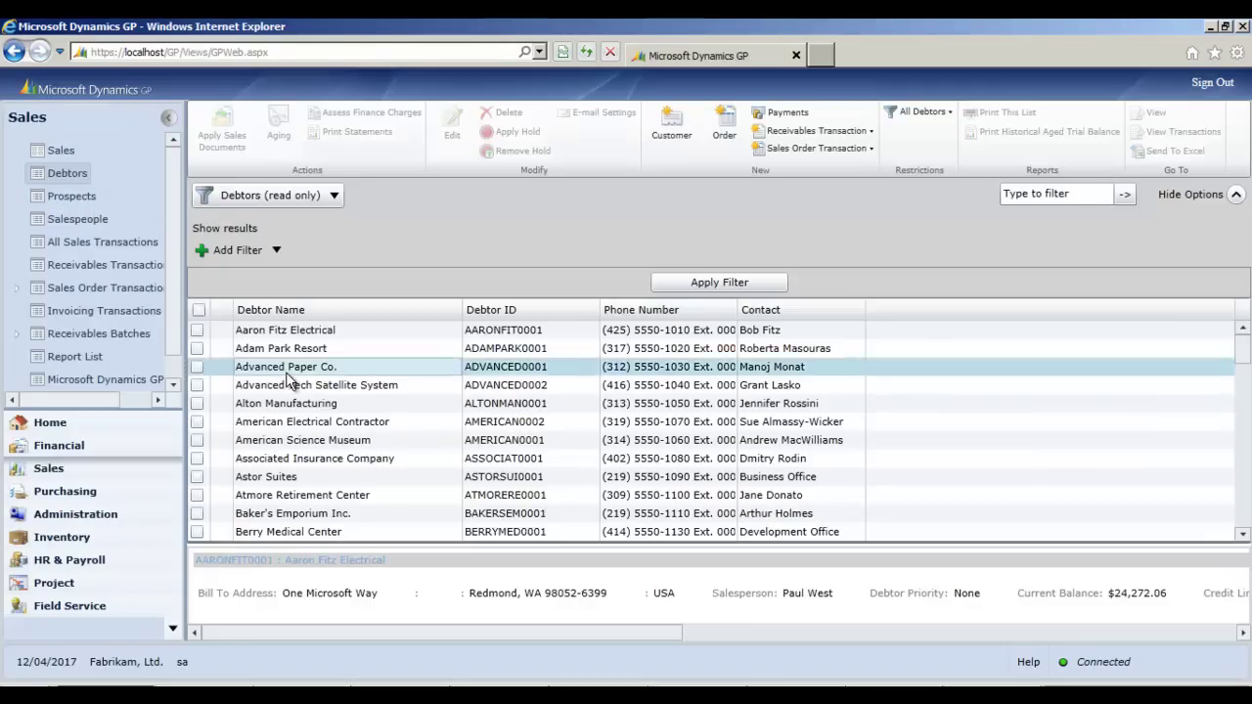
left_click(196, 367)
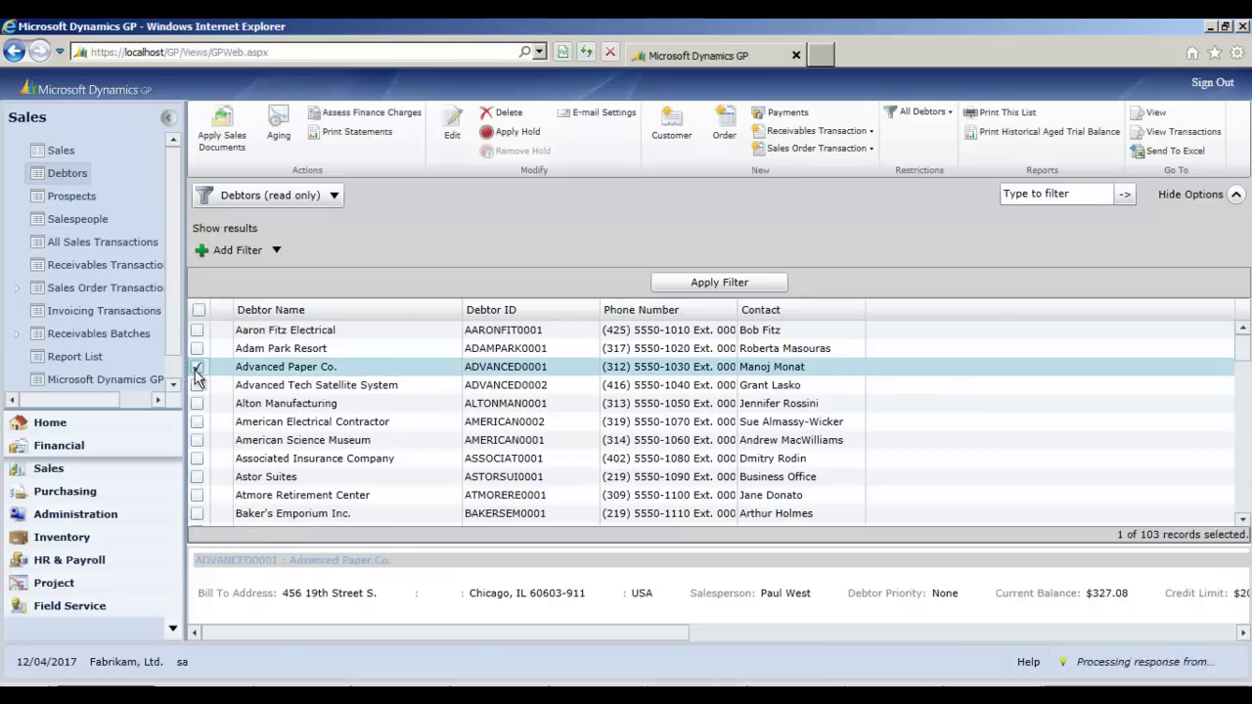
left_click(448, 147)
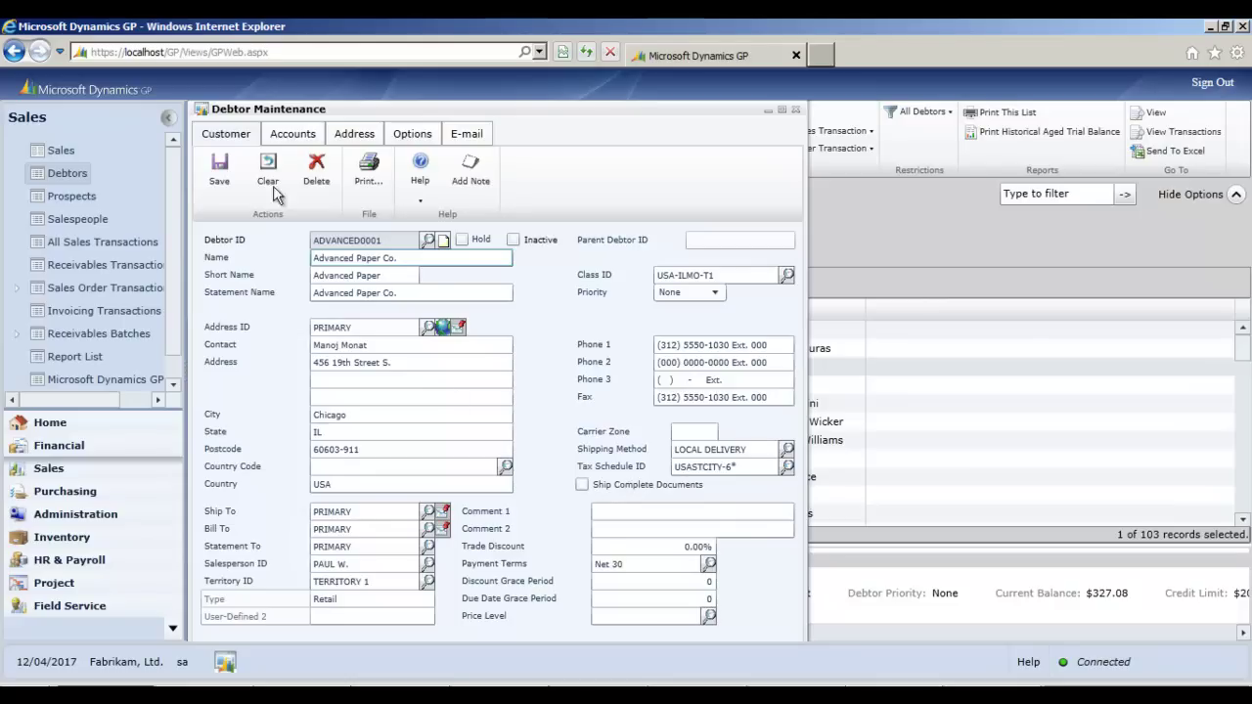
- Review Advanced Paper Co.'s Accounts, Address and Options tabs, then close Debtor Maintenance
left_click(281, 135)
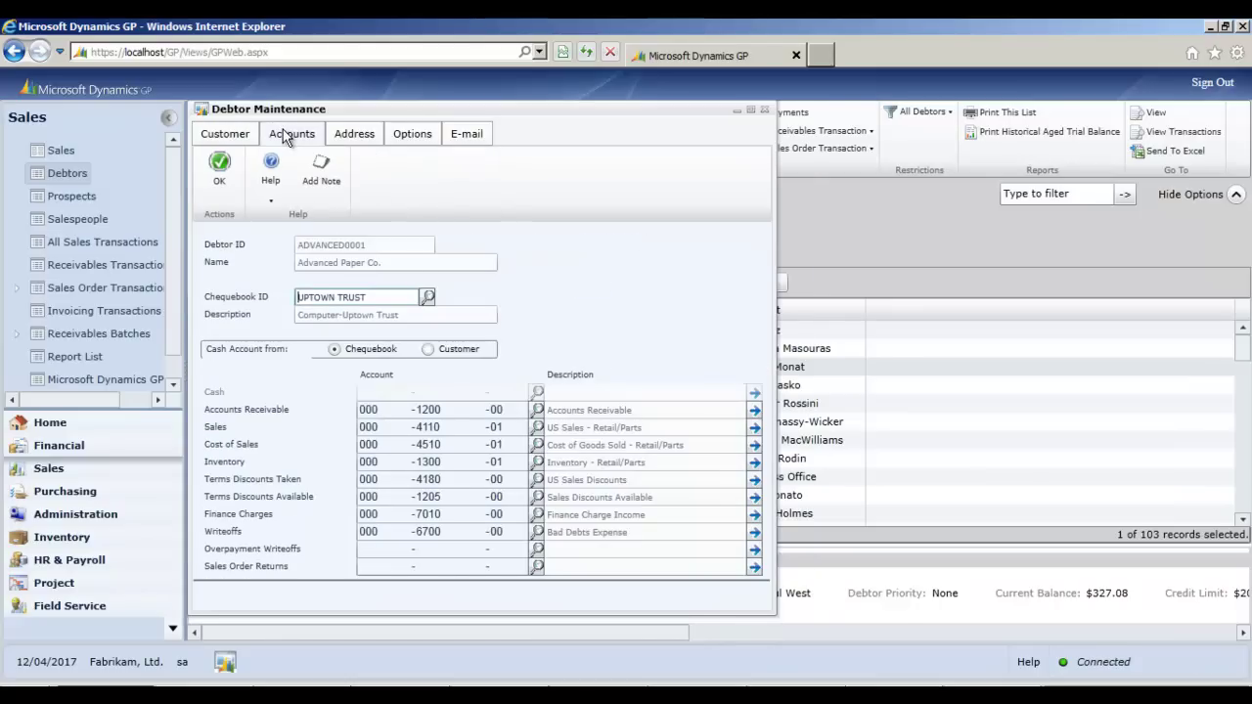
left_click(350, 136)
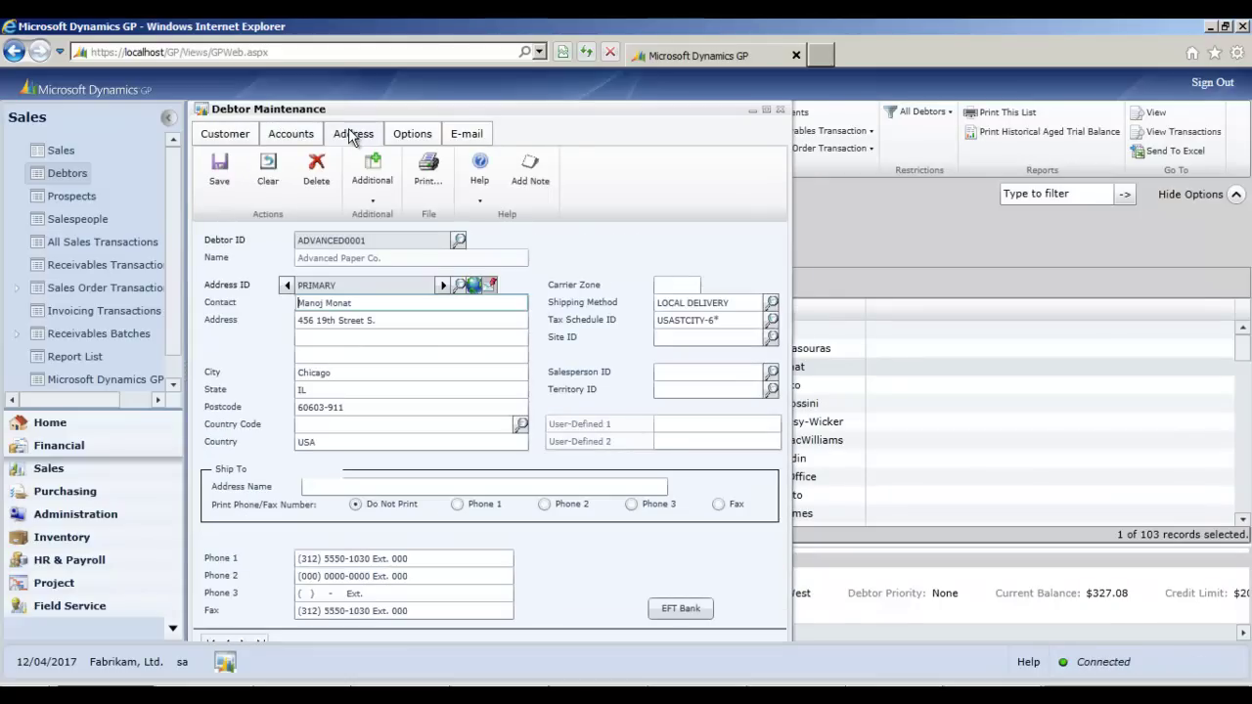
left_click(443, 285)
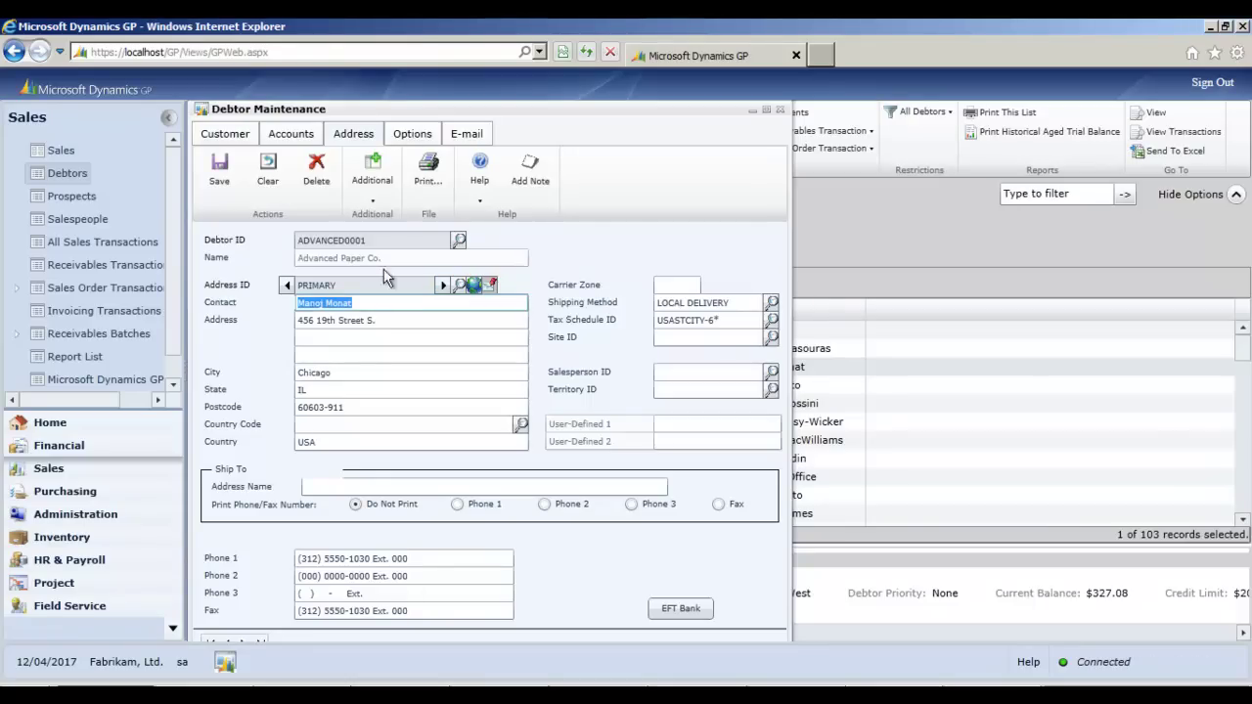
left_click(414, 133)
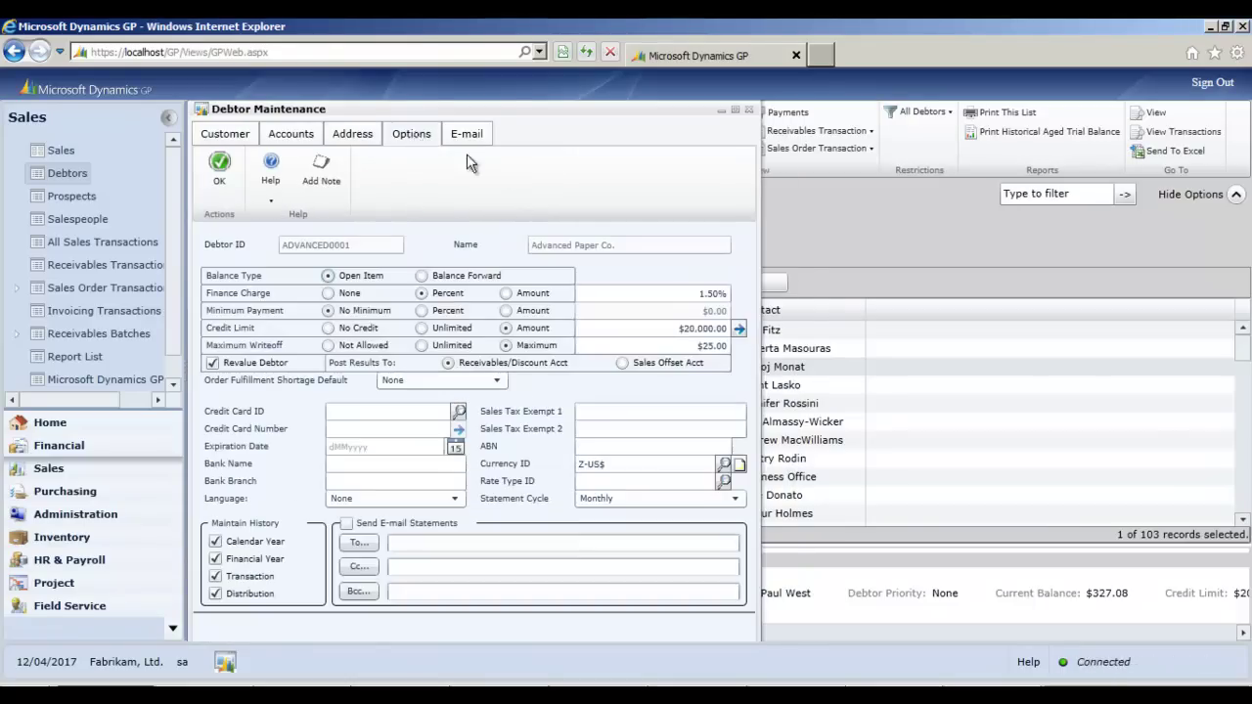
left_click(749, 111)
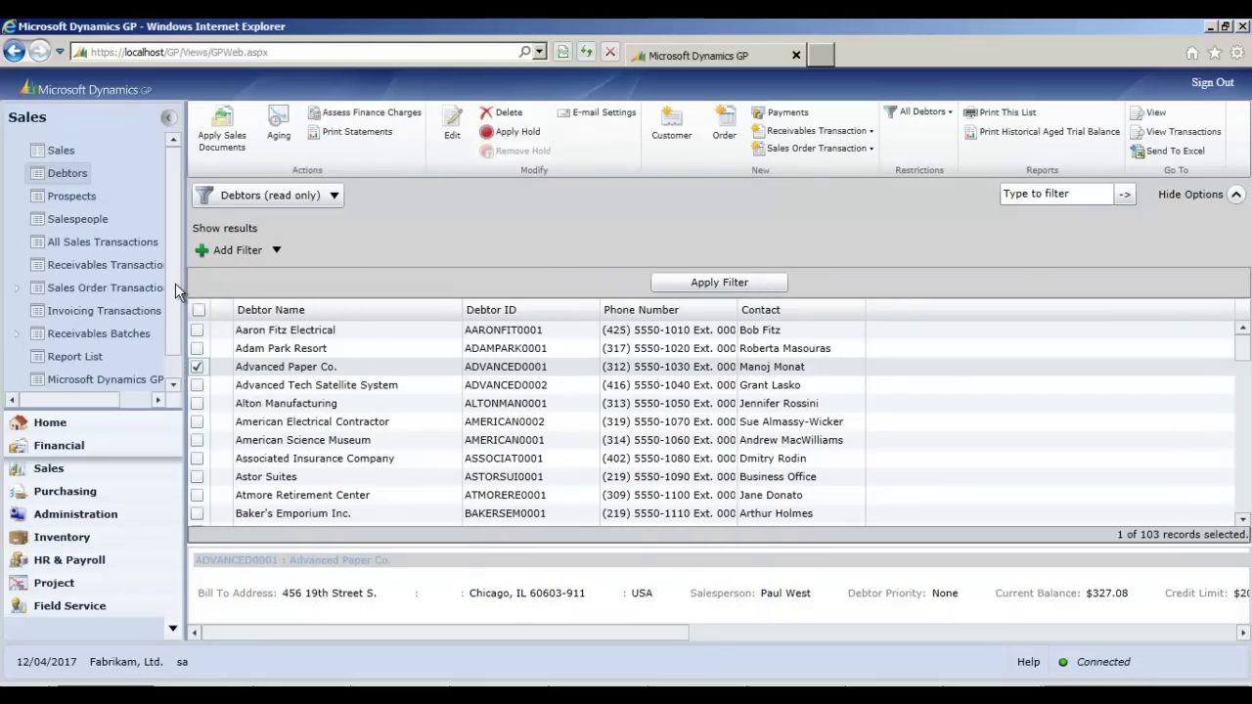
- Open the Customers SmartList favorite, select a customer row, and maximize the window
scroll(173, 287, "down", 1)
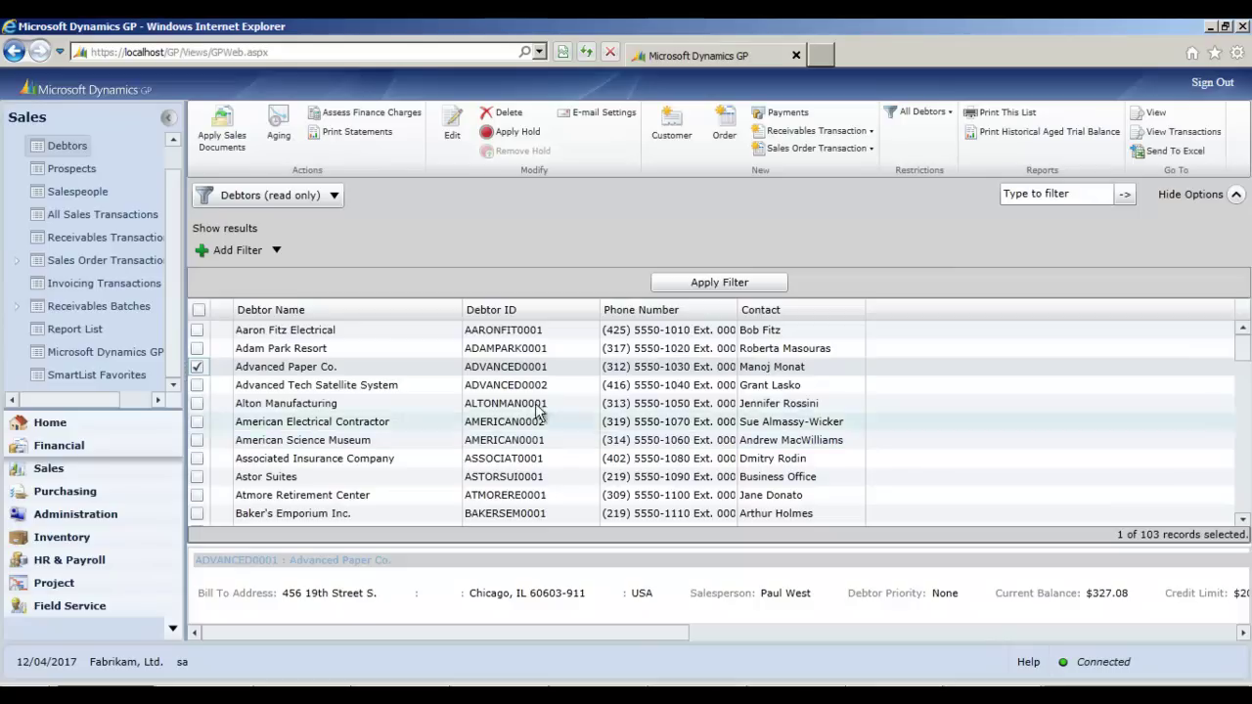
left_click(118, 375)
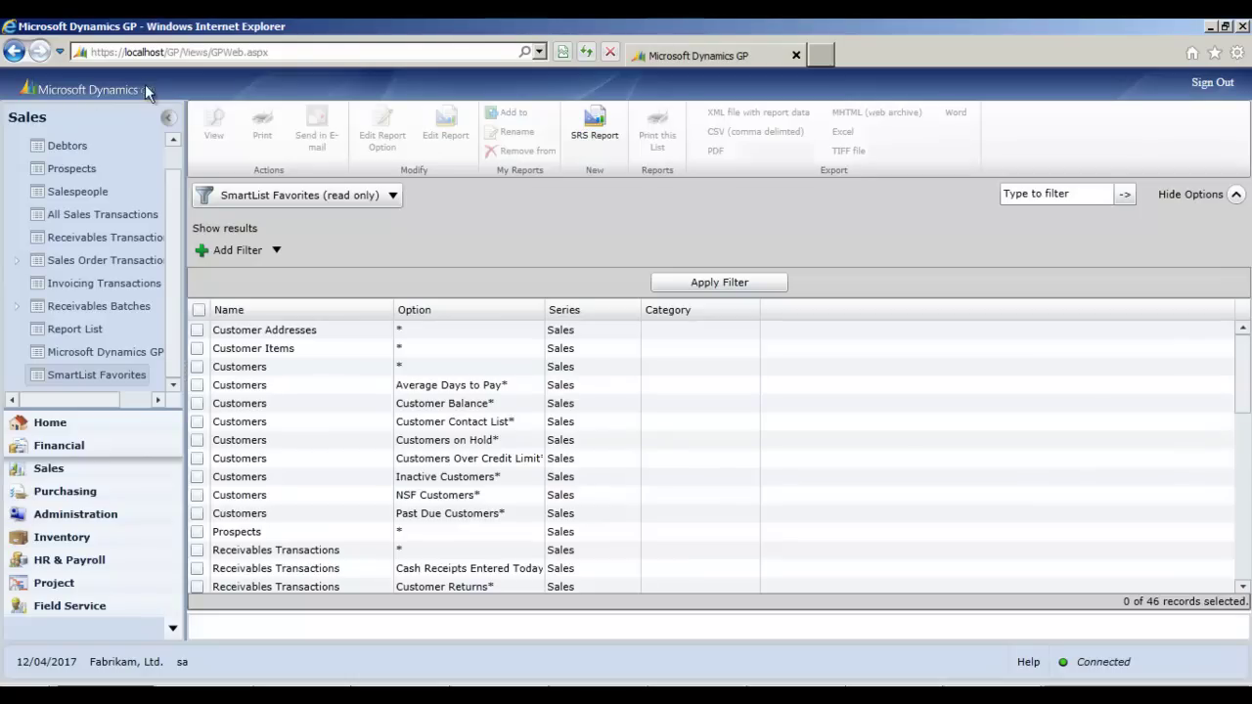
left_click(199, 368)
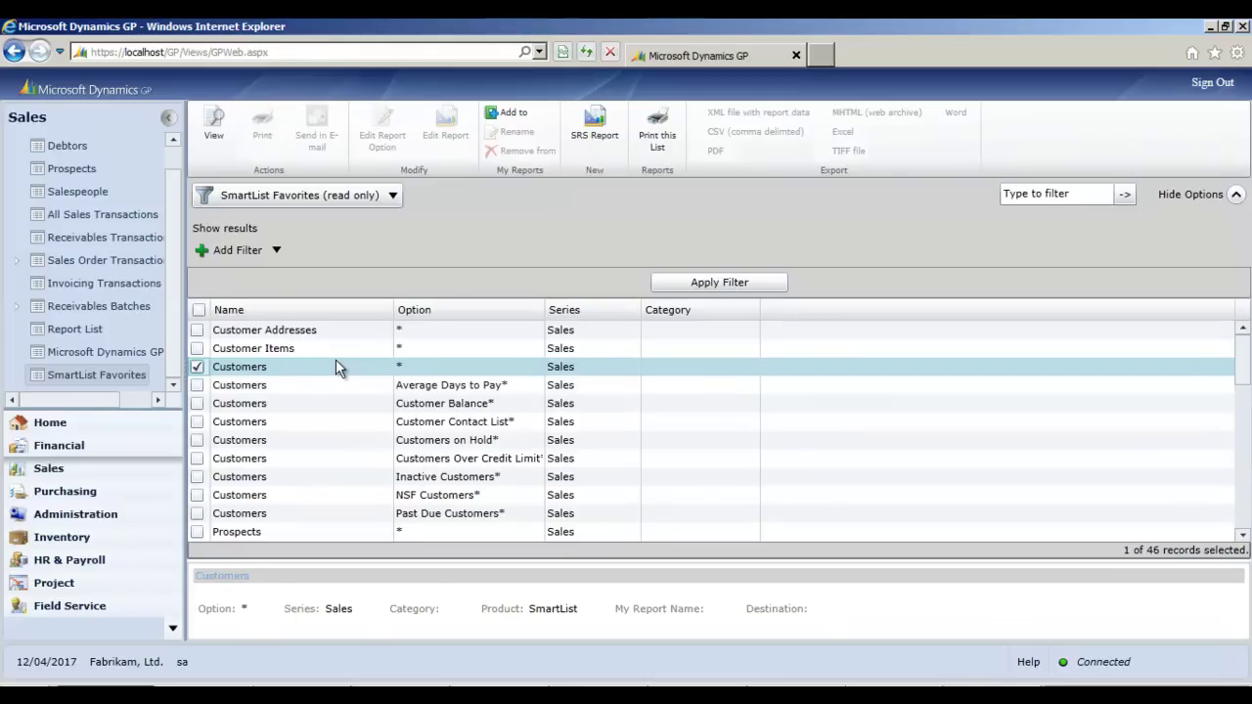
left_click(214, 125)
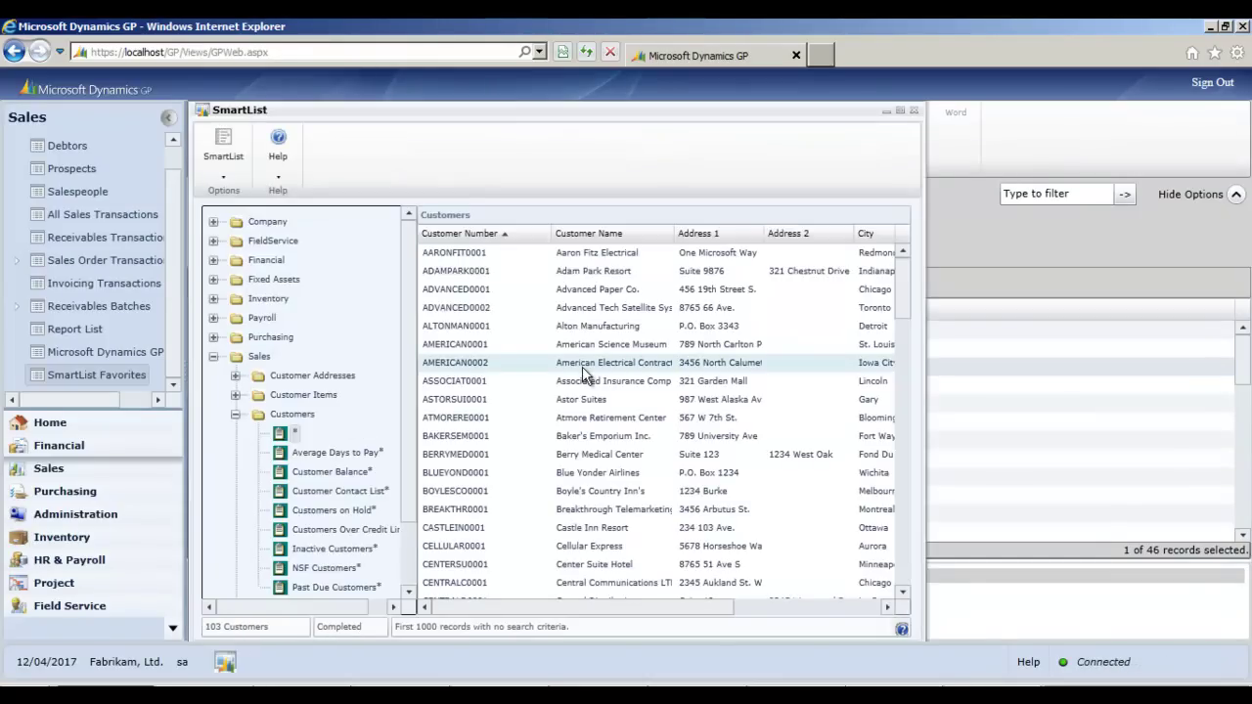
left_click(491, 367)
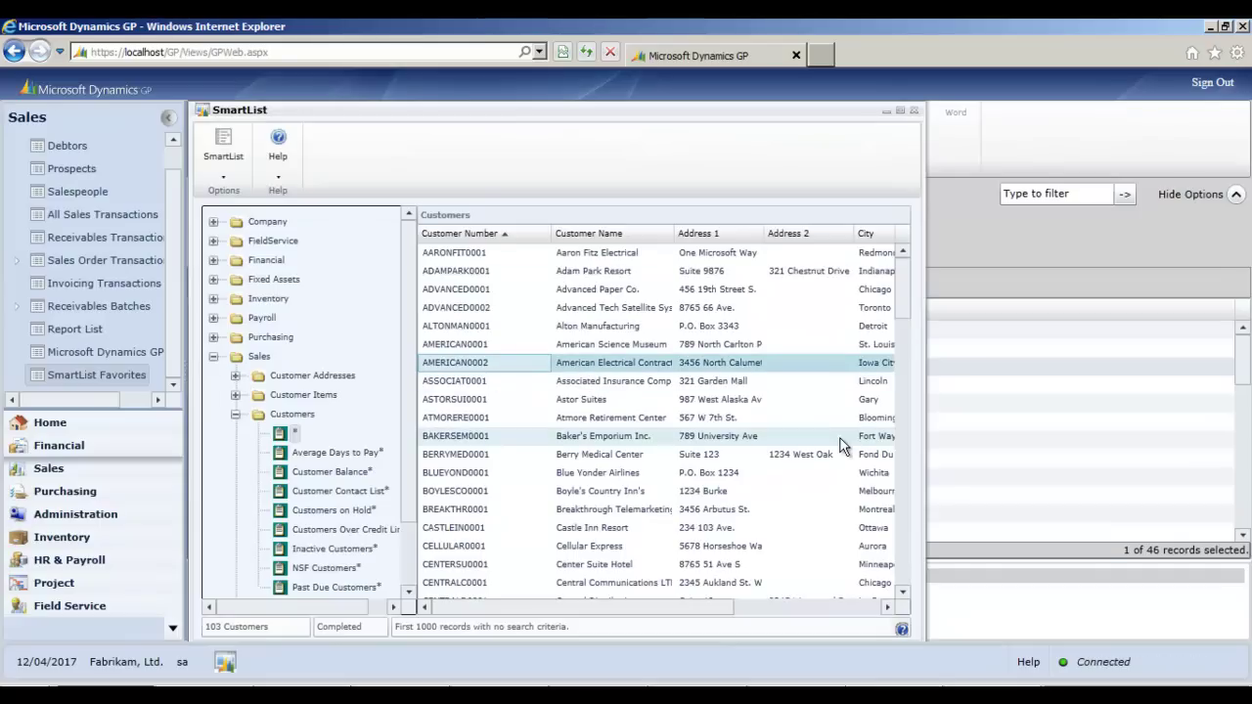
left_click(901, 112)
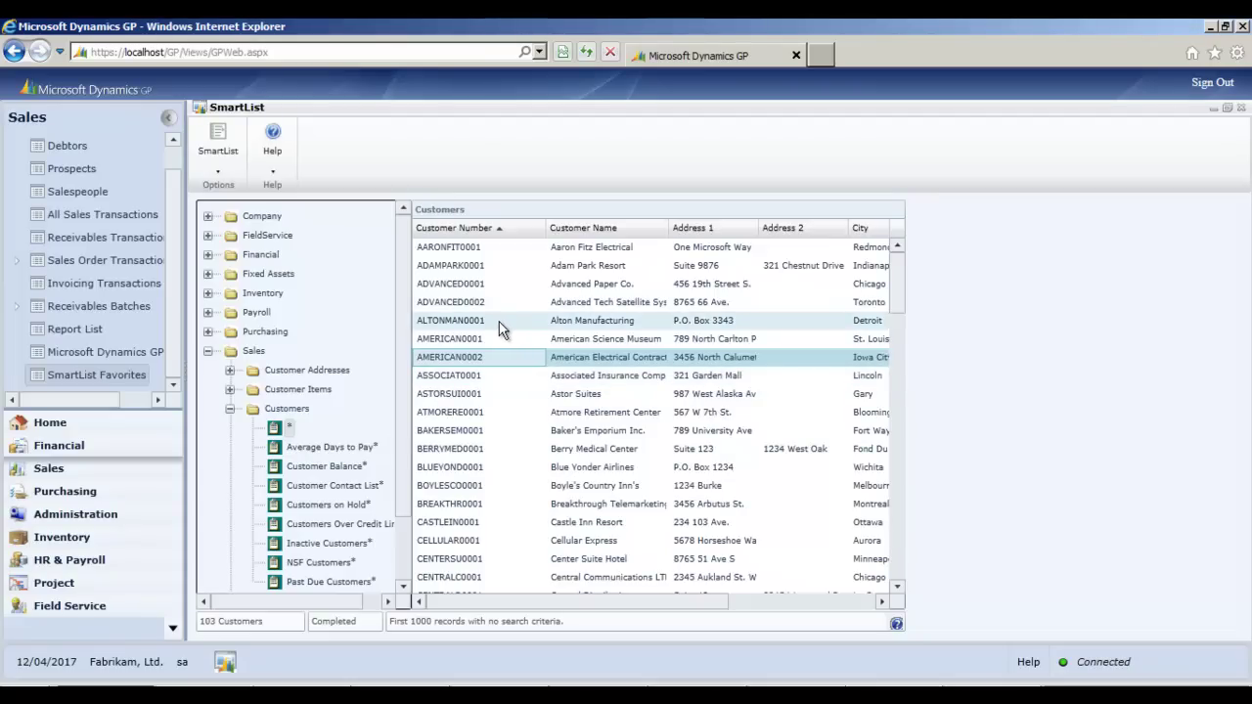
- Send the SmartList to Excel, accept the temporary folder prompt, and choose Downloads
left_click(212, 165)
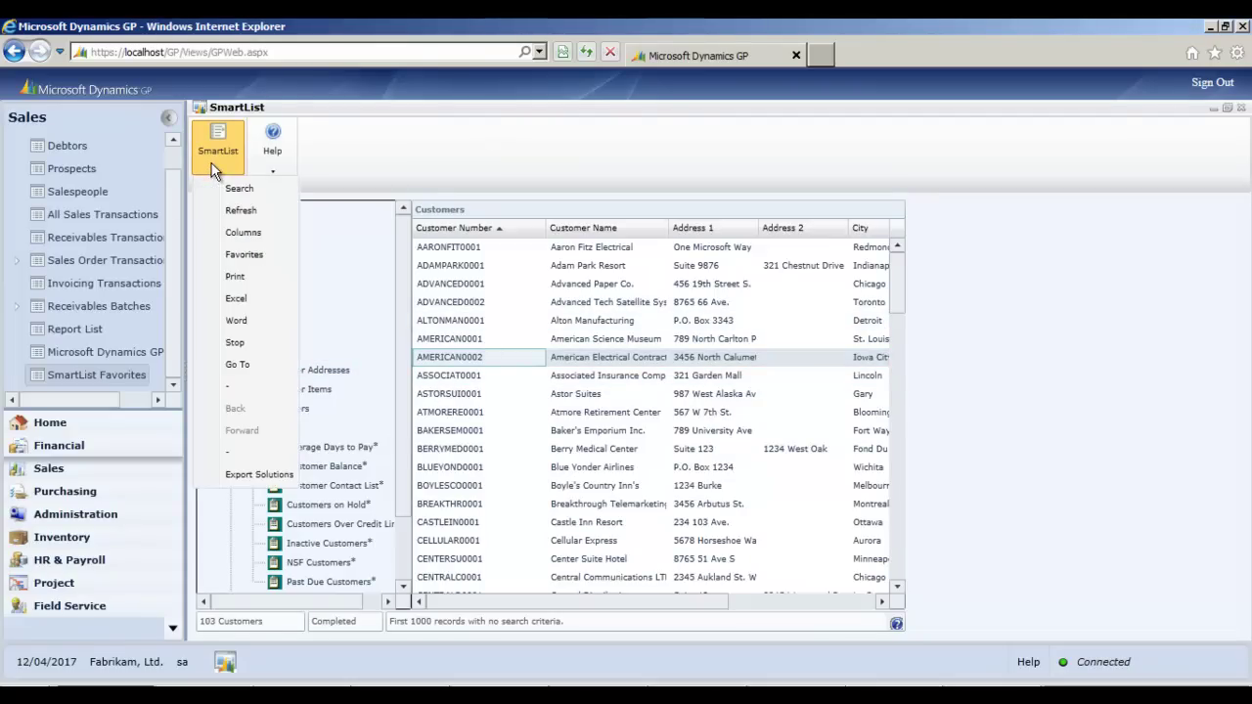
left_click(234, 302)
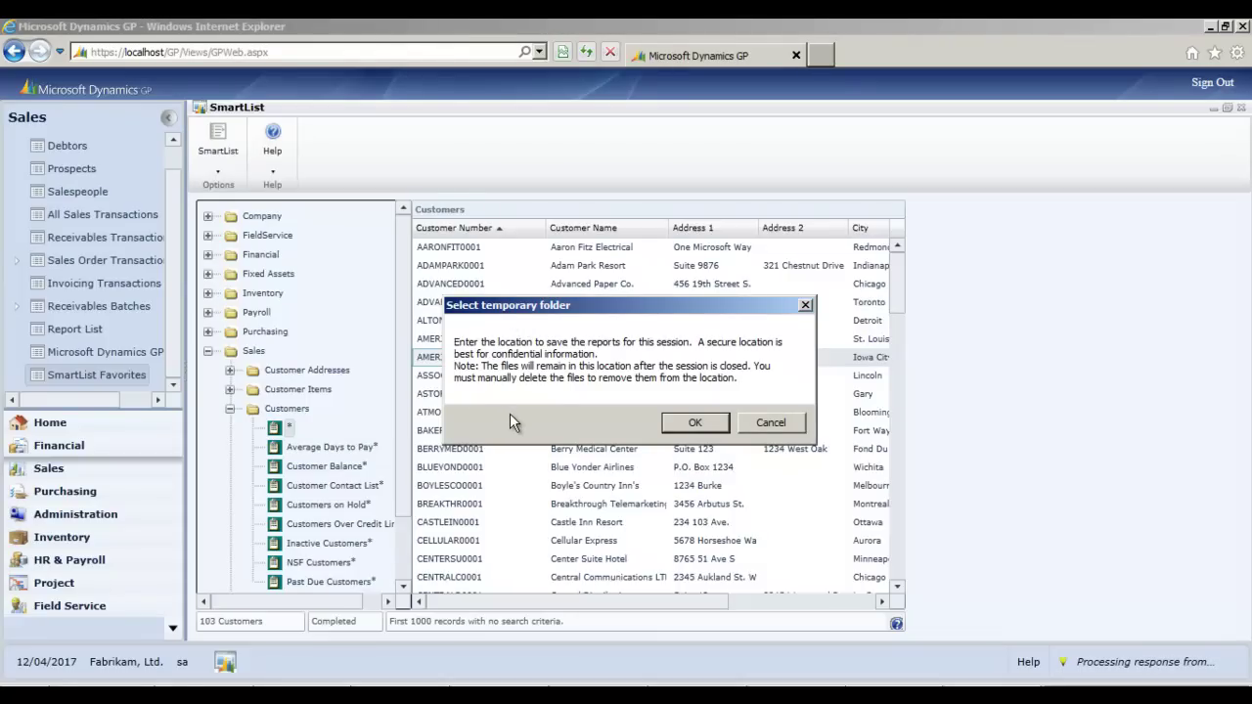
left_click(686, 424)
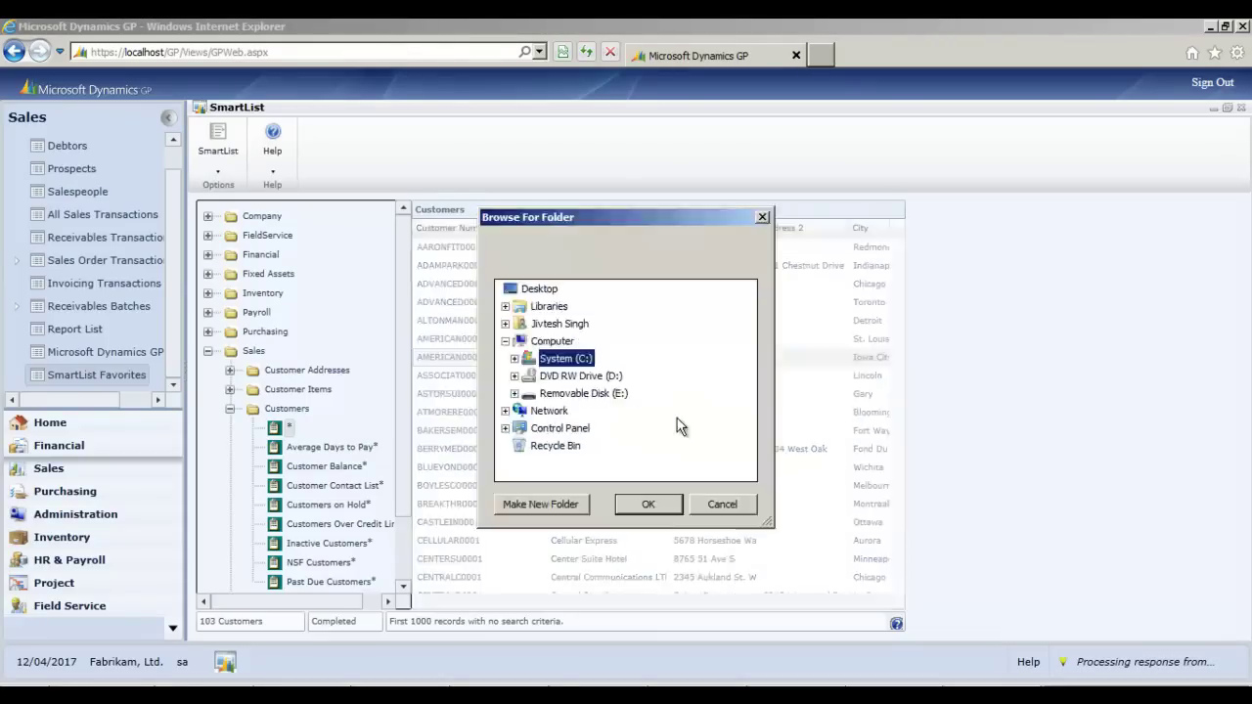
left_click(505, 324)
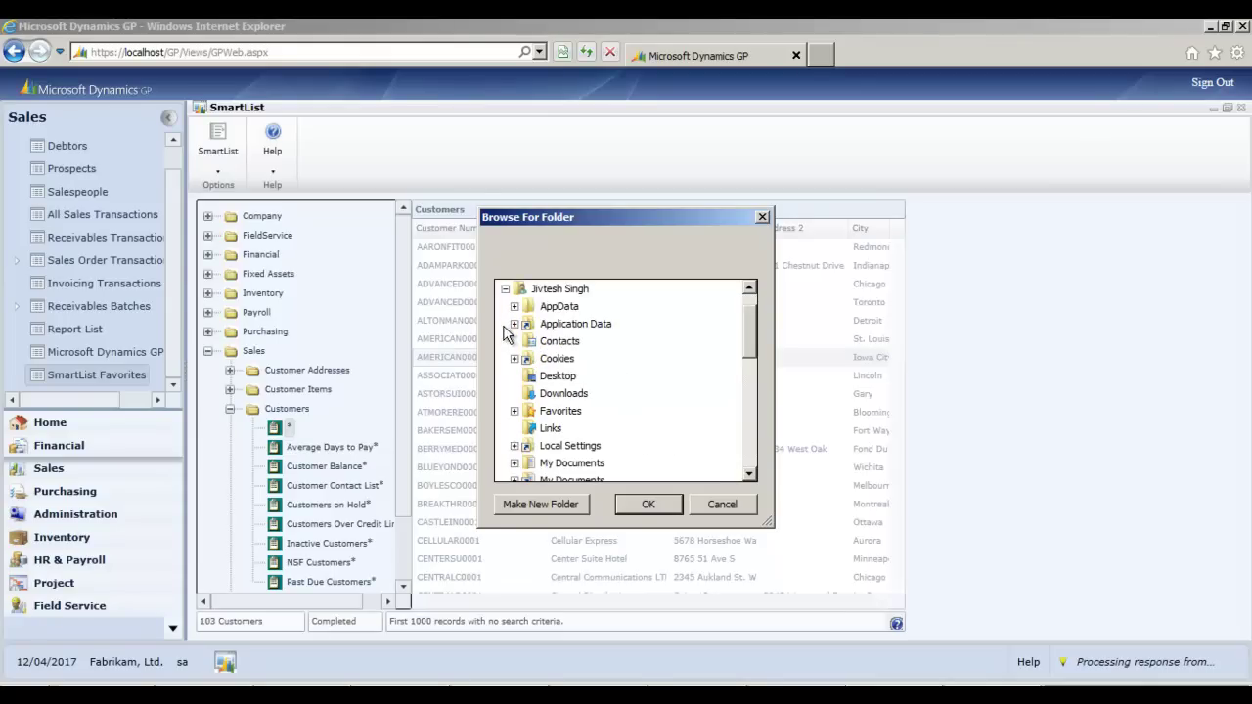
left_click(558, 395)
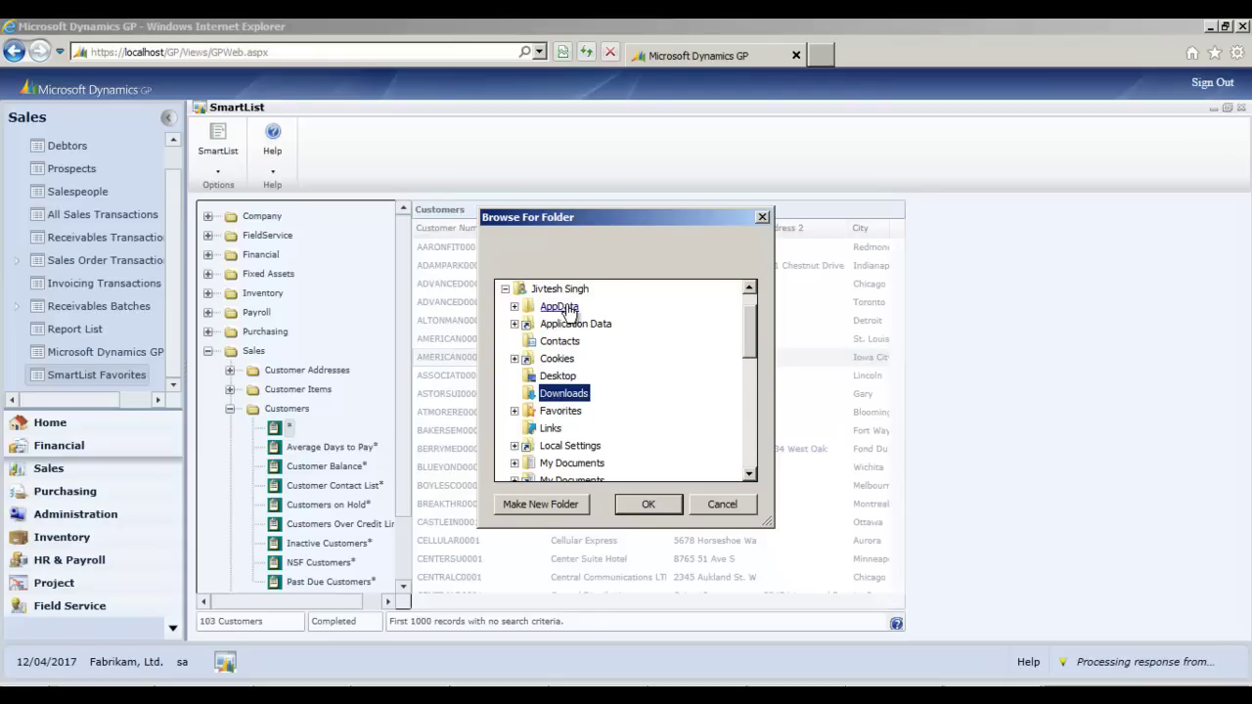
left_click(649, 505)
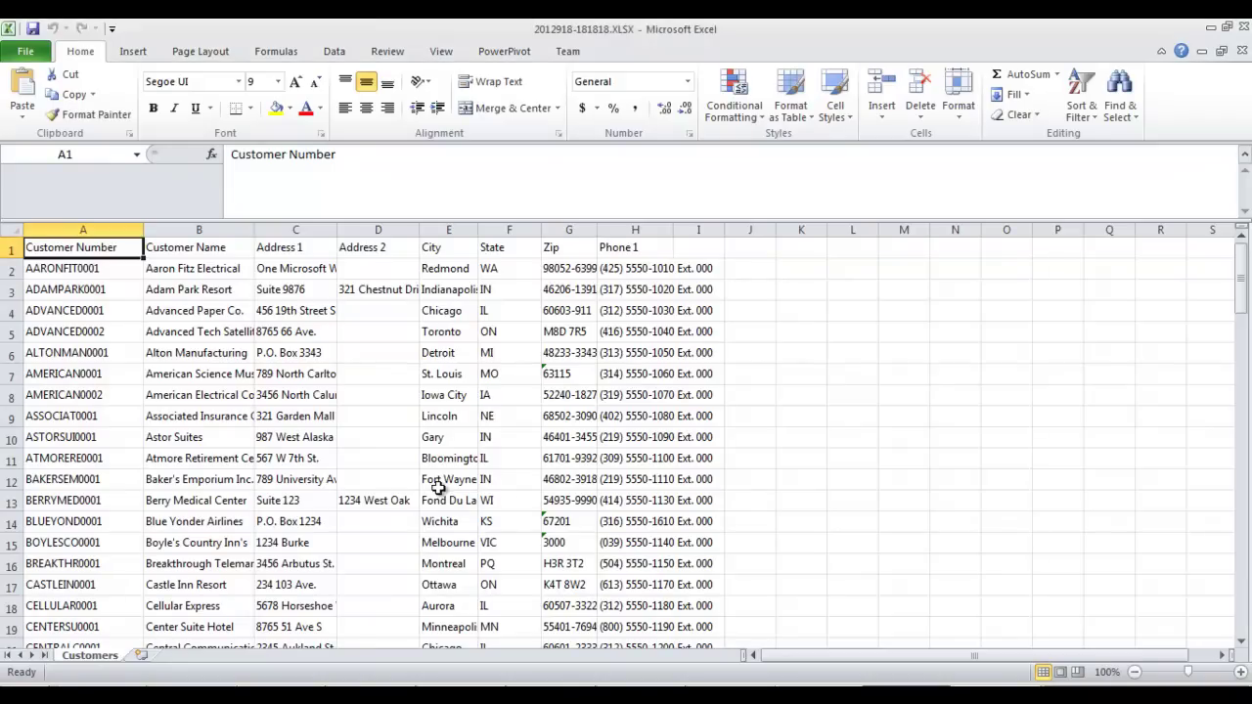
- Inspect a State value in the exported Excel customer sheet
left_click(484, 479)
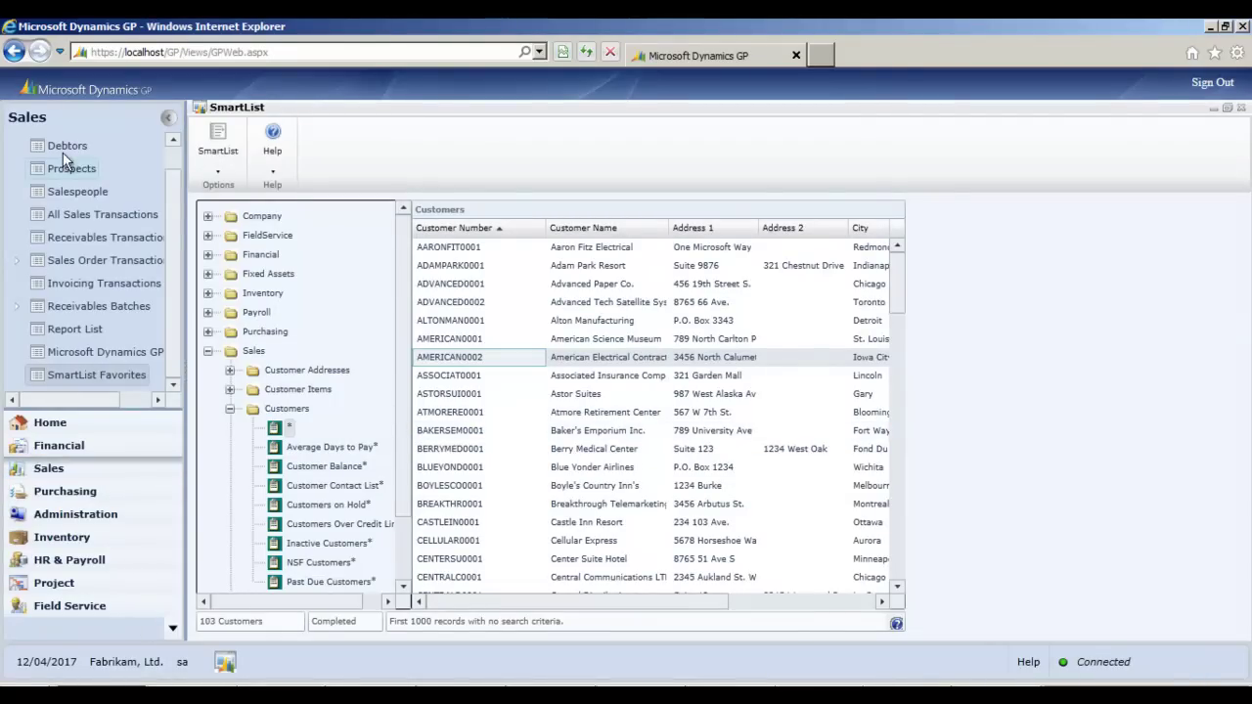
- From the Financial area, reopen the Trial Balance Report Options for the 'demo' option (Detailed, by Division, 2018)
left_click(63, 447)
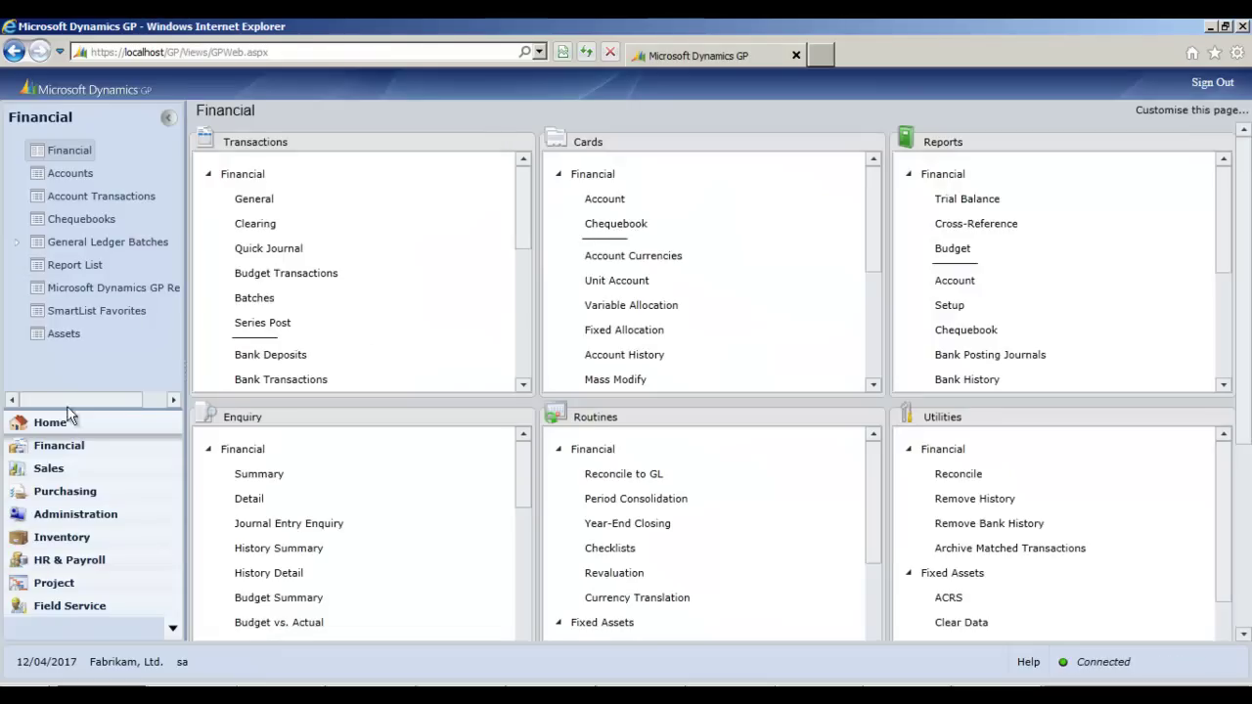
left_click(972, 201)
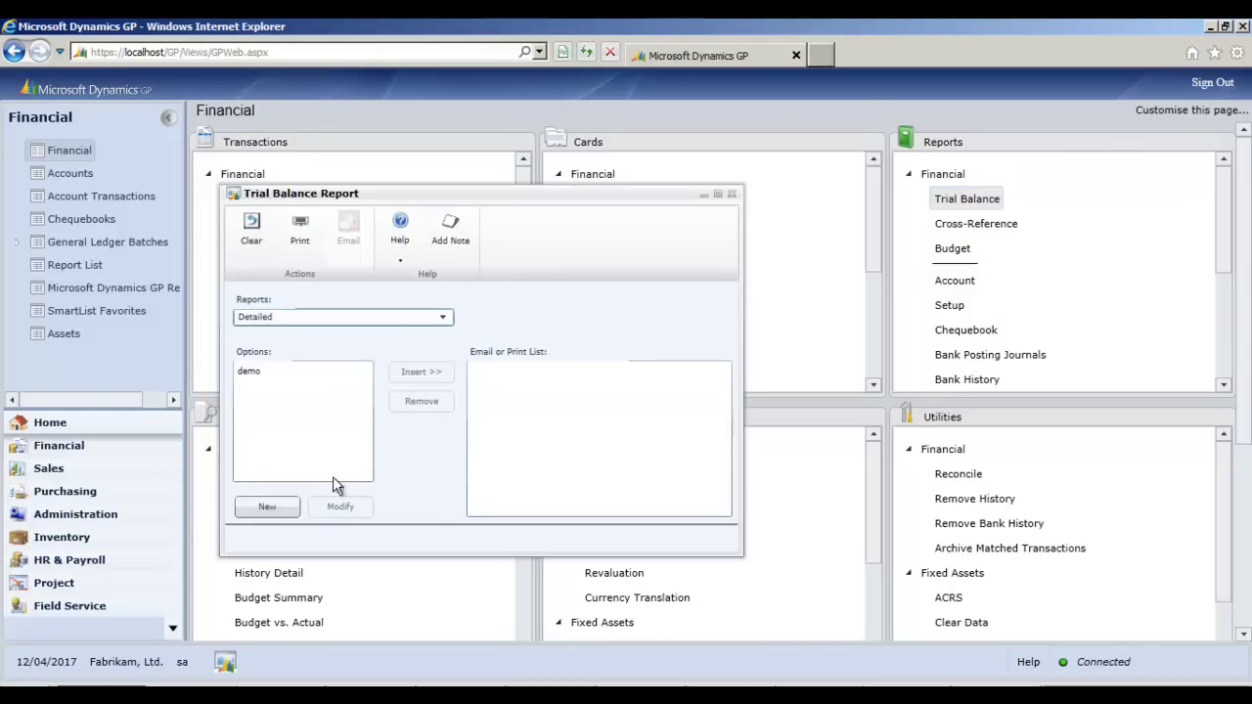
left_click(253, 372)
left_click(332, 507)
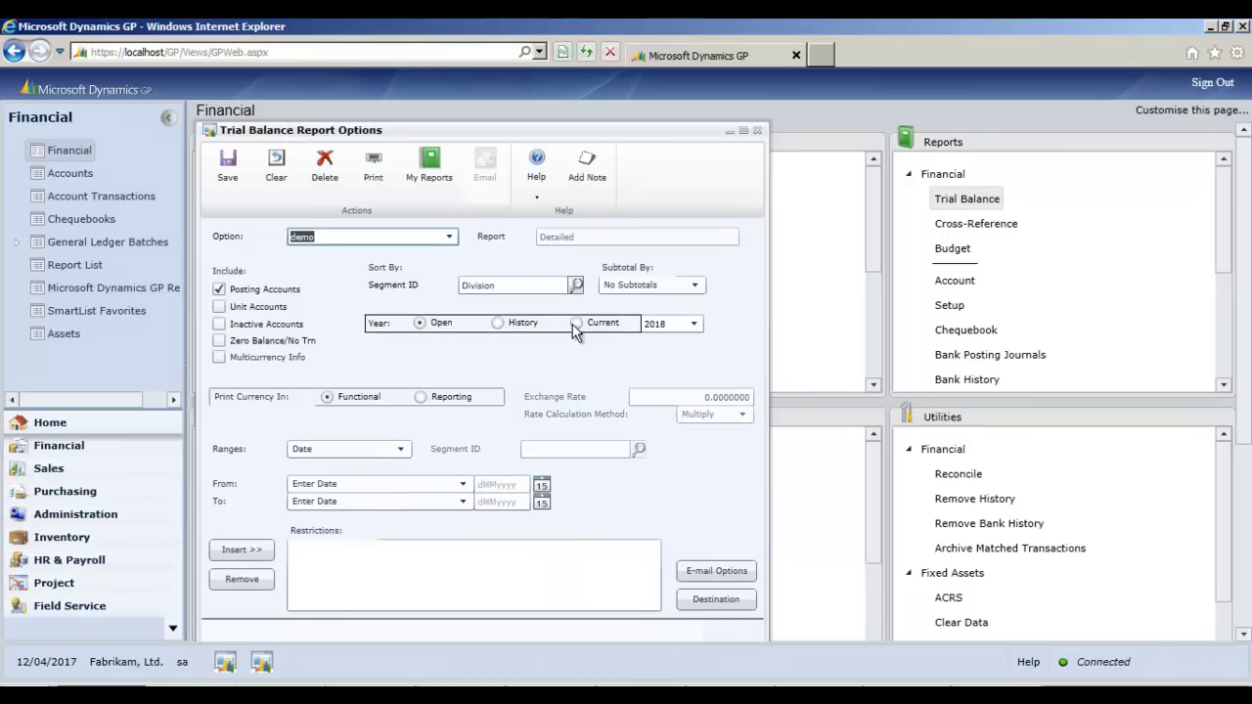
mouse_move(266, 665)
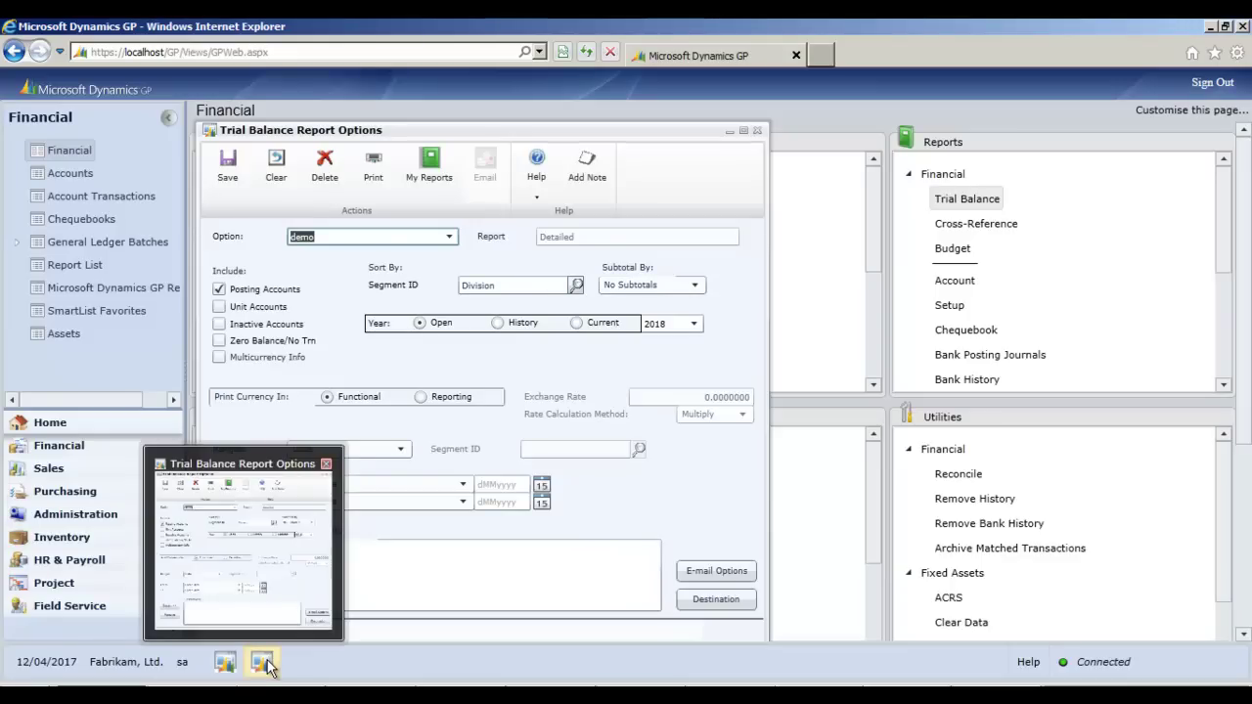
mouse_move(226, 666)
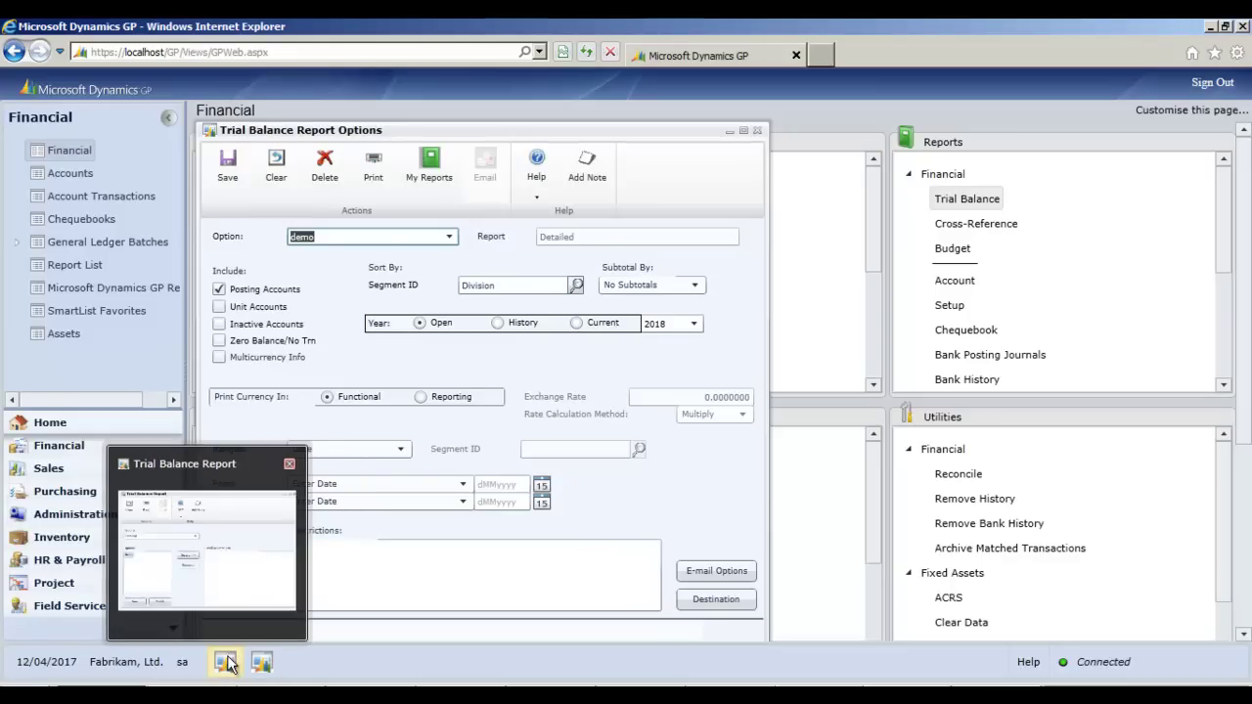
left_click(656, 521)
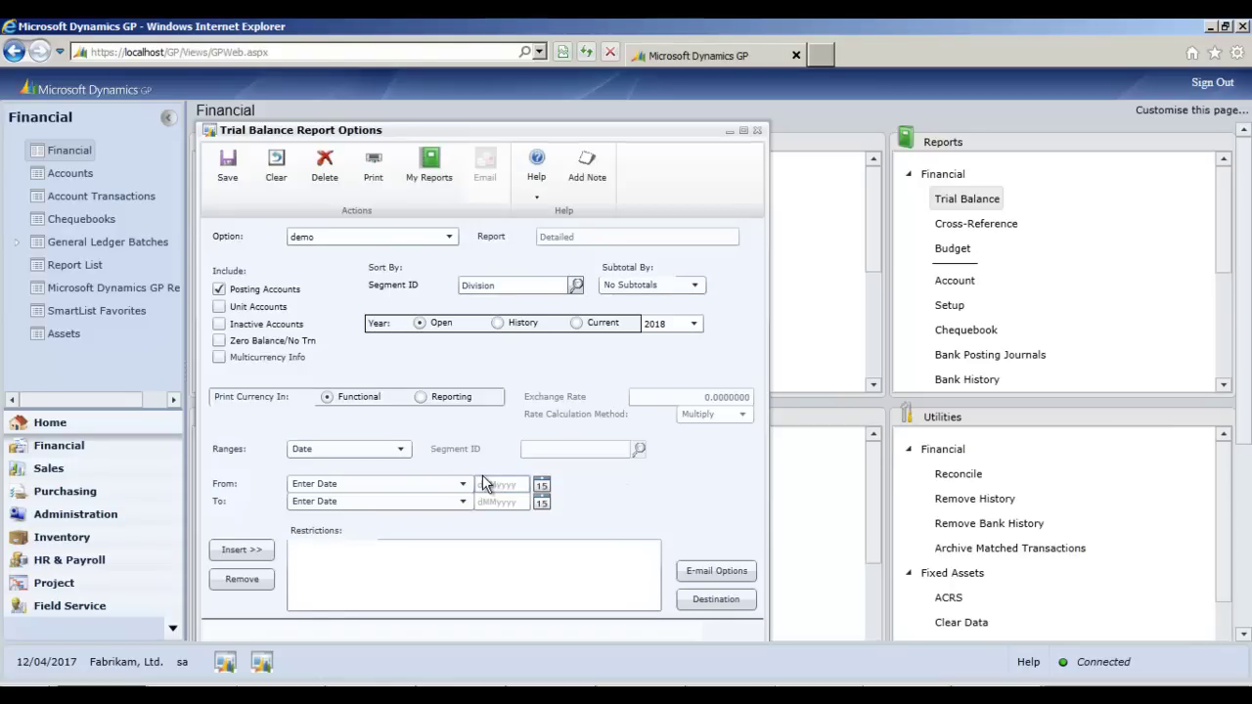
- Set the report destination to screen only by clearing the File option
left_click(716, 600)
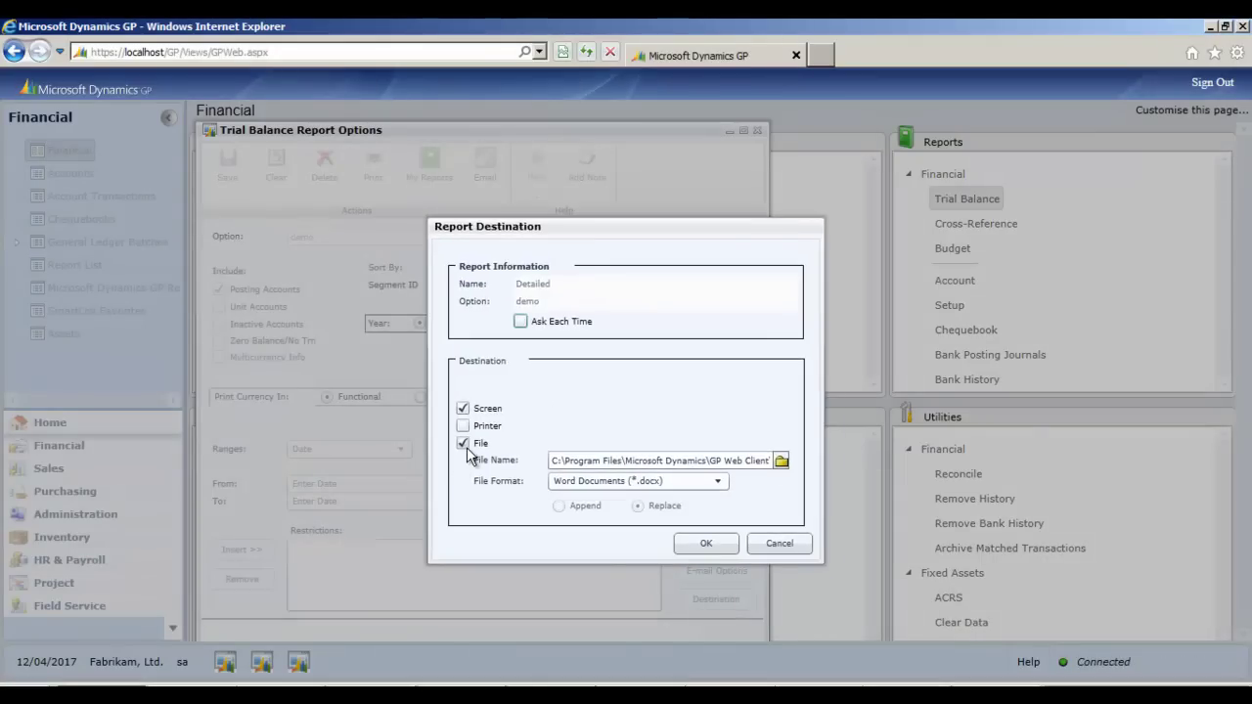
left_click(464, 443)
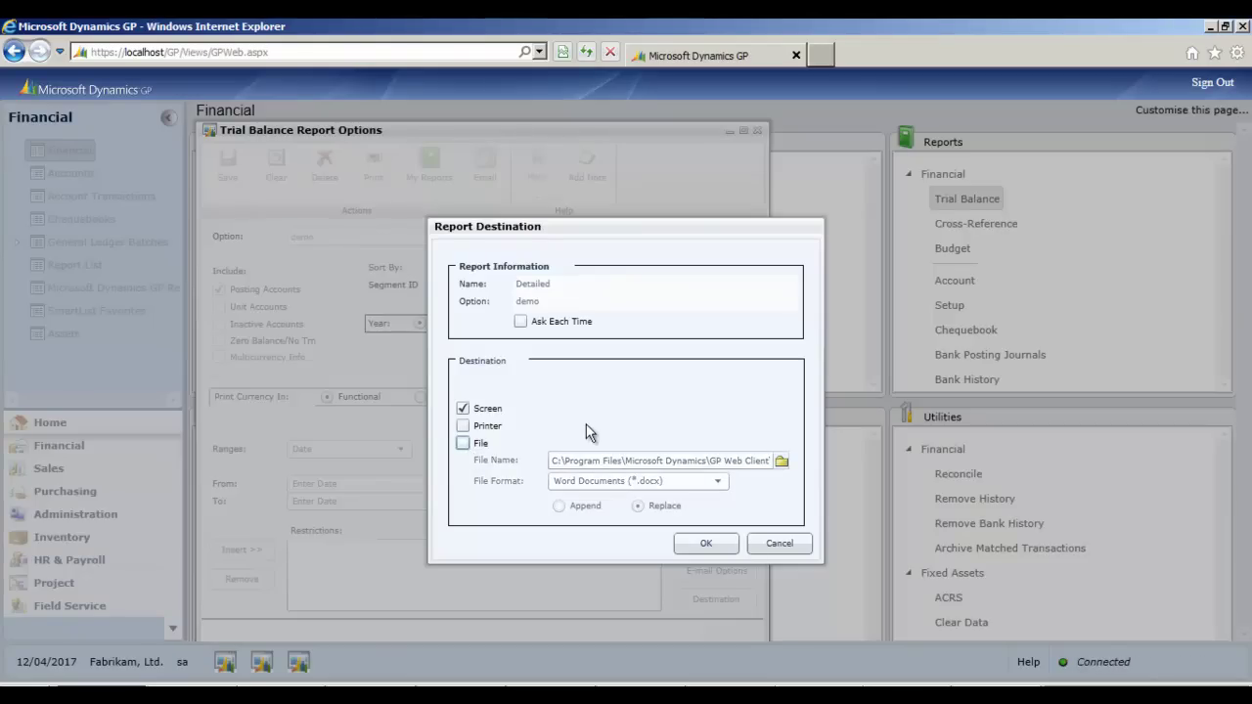
left_click(704, 545)
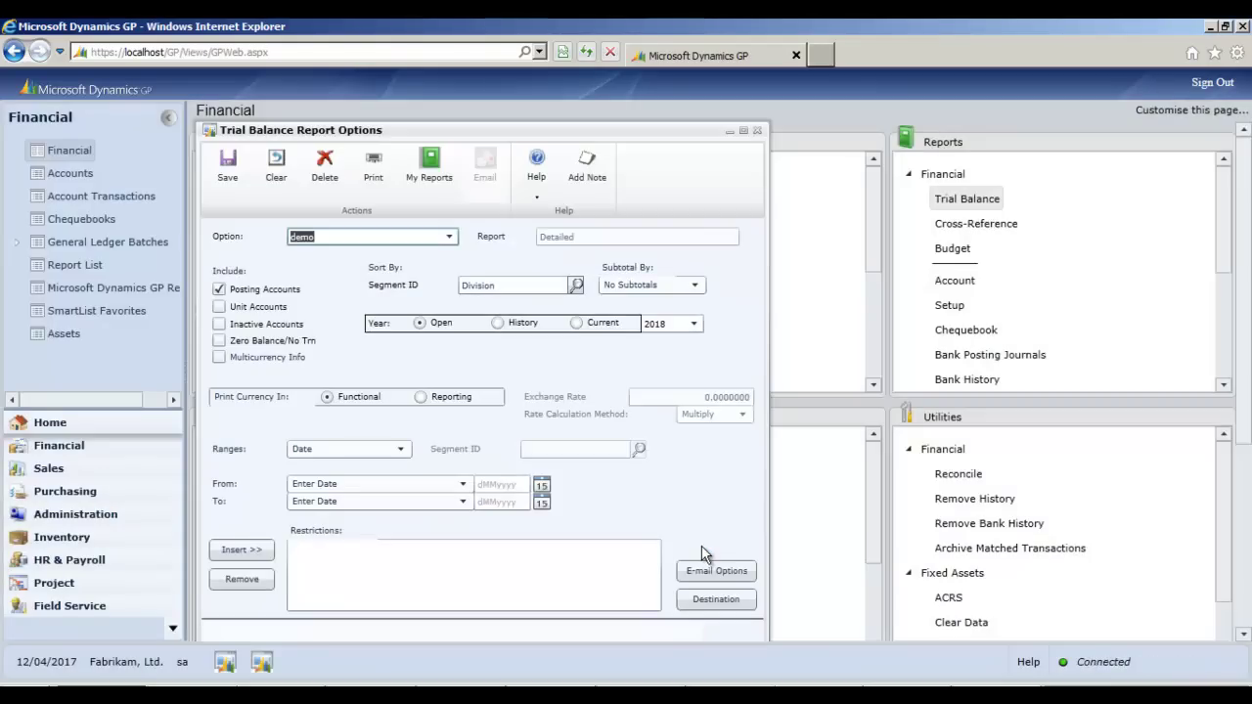
- Print the demo trial balance, then close the options window and minimise the report window
left_click(377, 178)
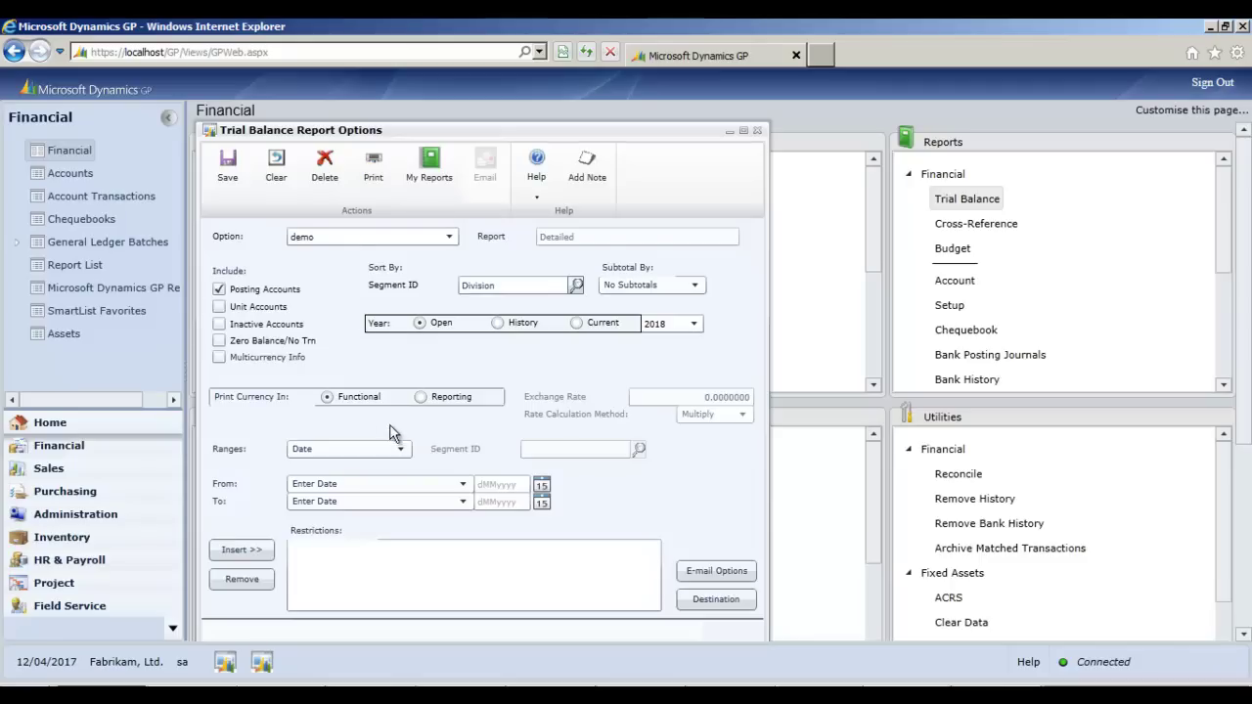
left_click(374, 168)
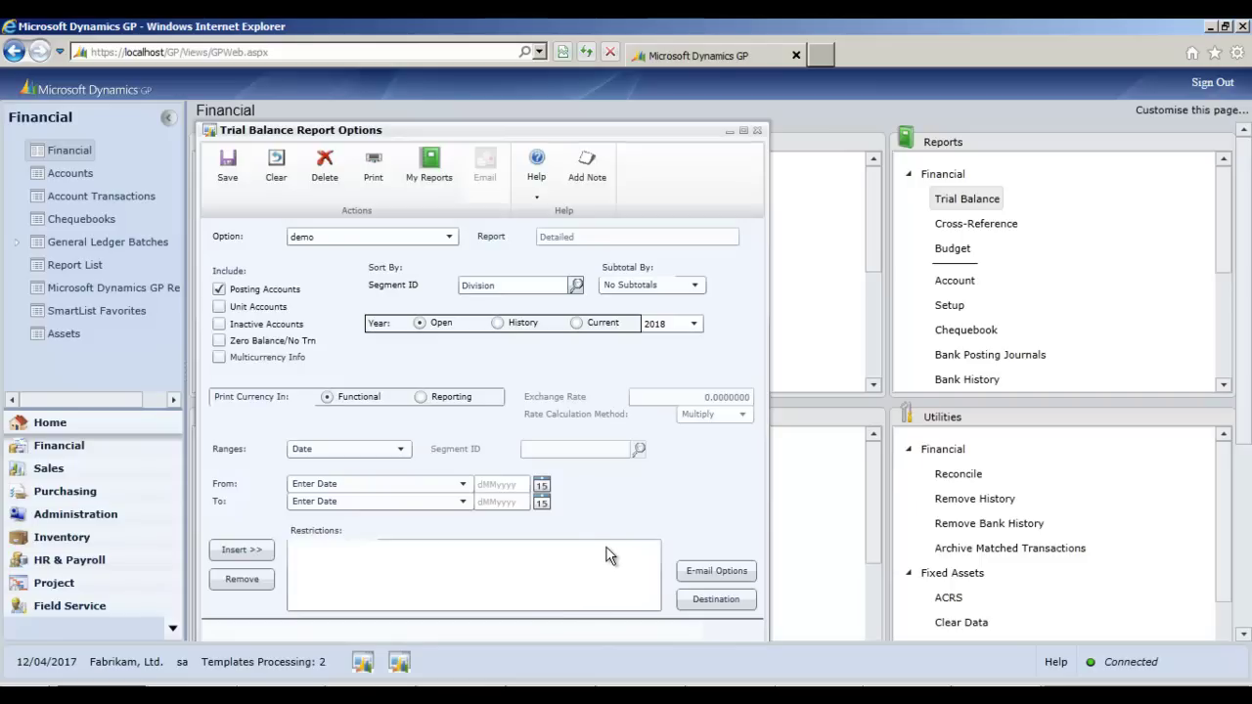
left_click(756, 131)
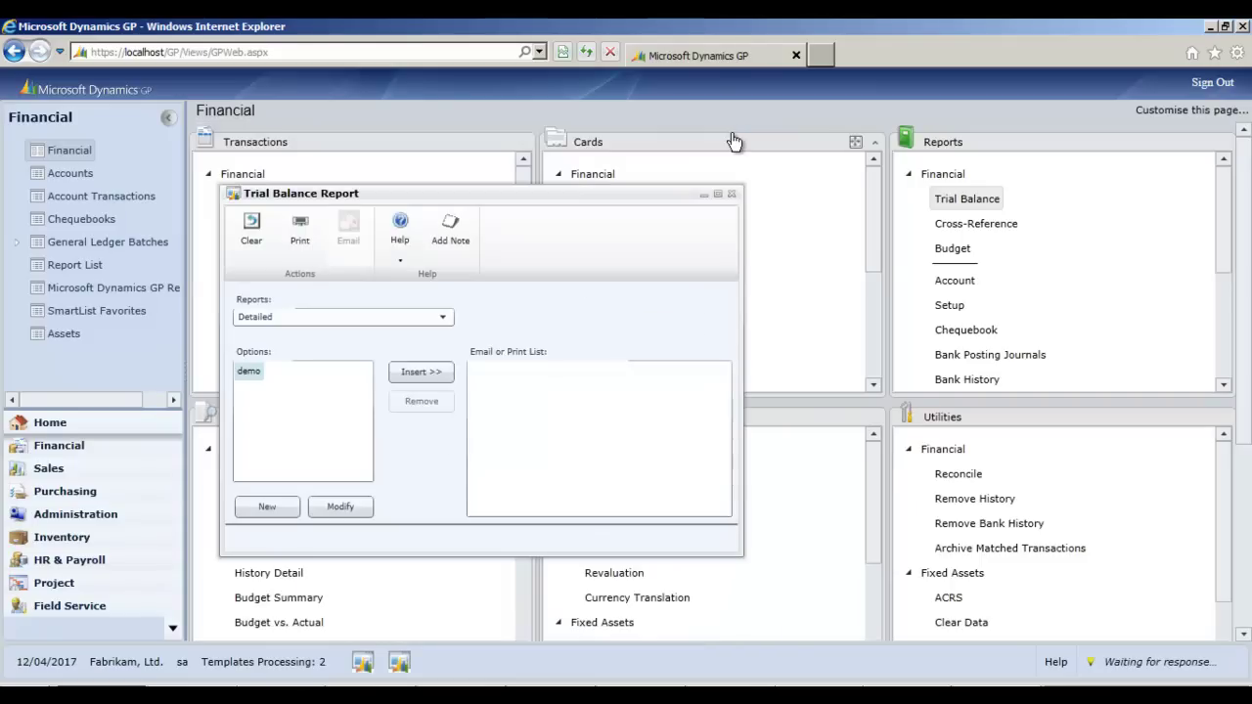
left_click(703, 196)
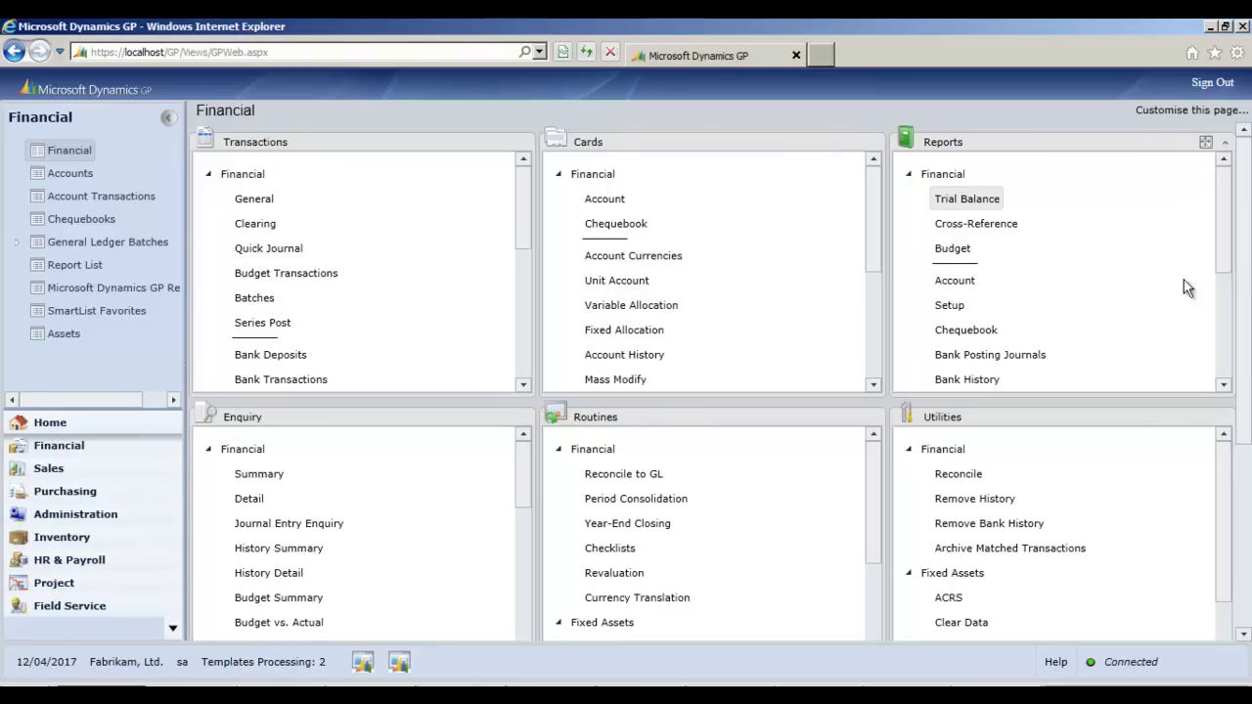
- Open a Summary enquiry on account 000-1104-00, Cash in Bank - Germany
left_click(259, 475)
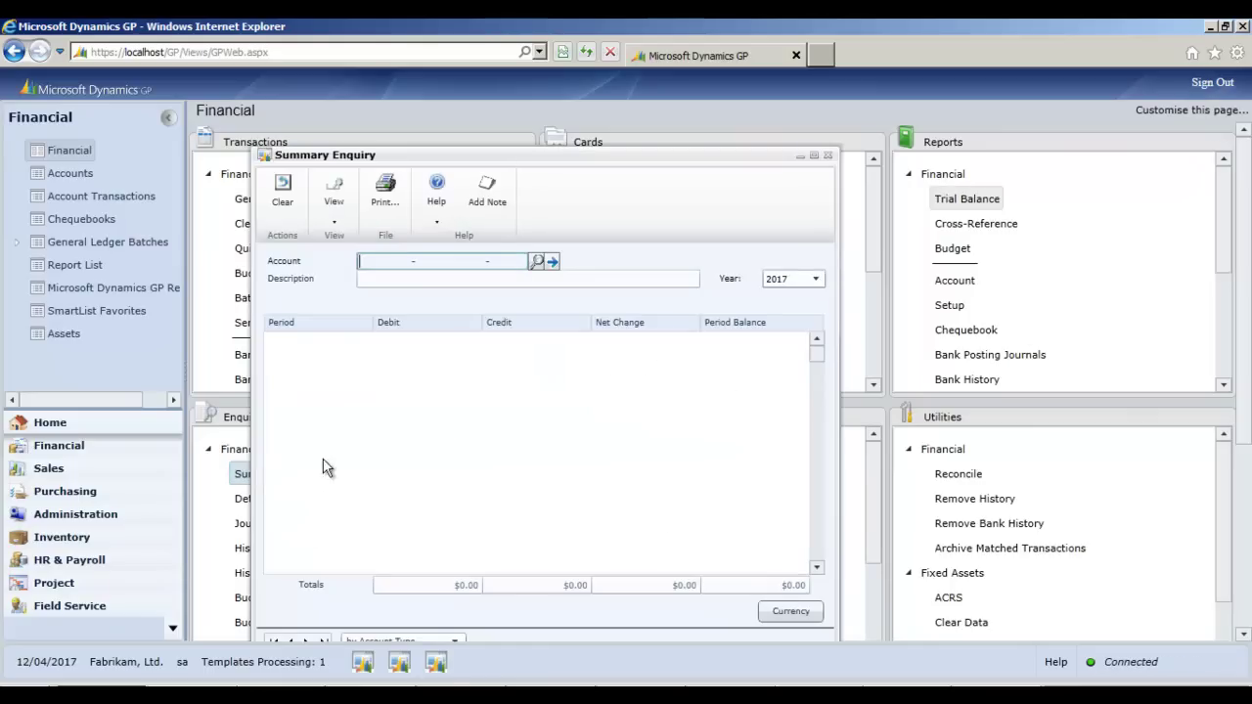
left_click(537, 262)
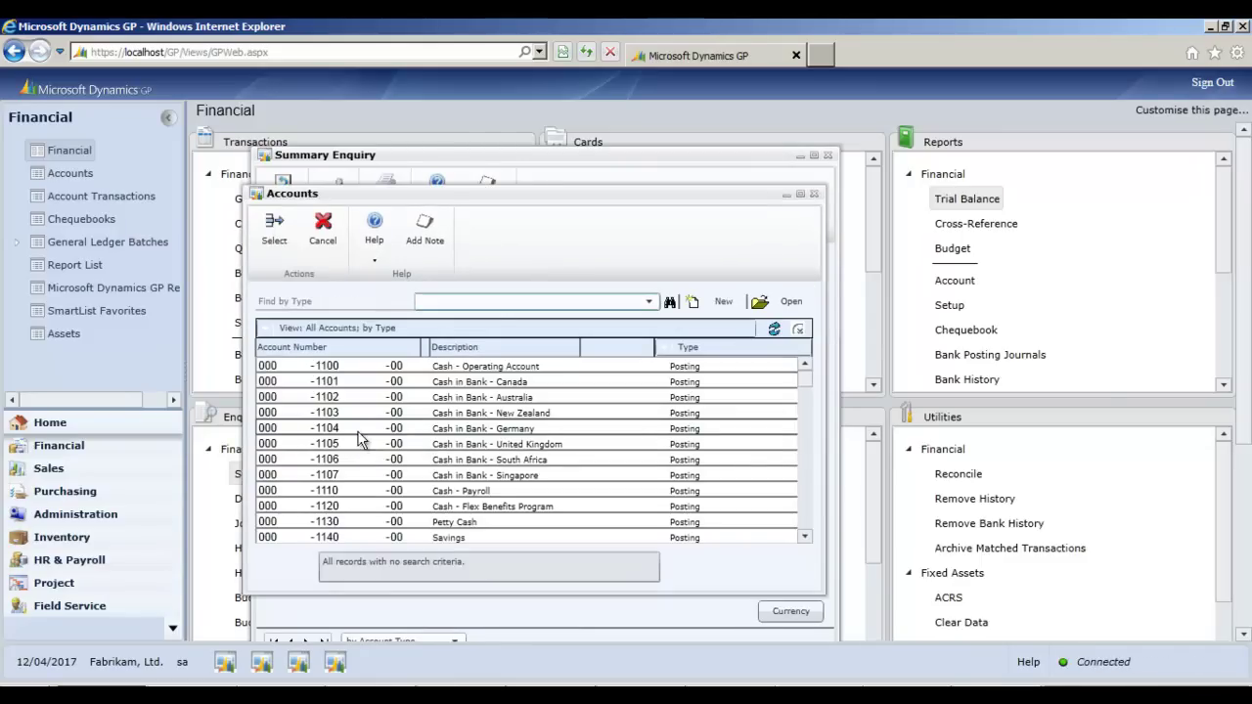
left_click(364, 428)
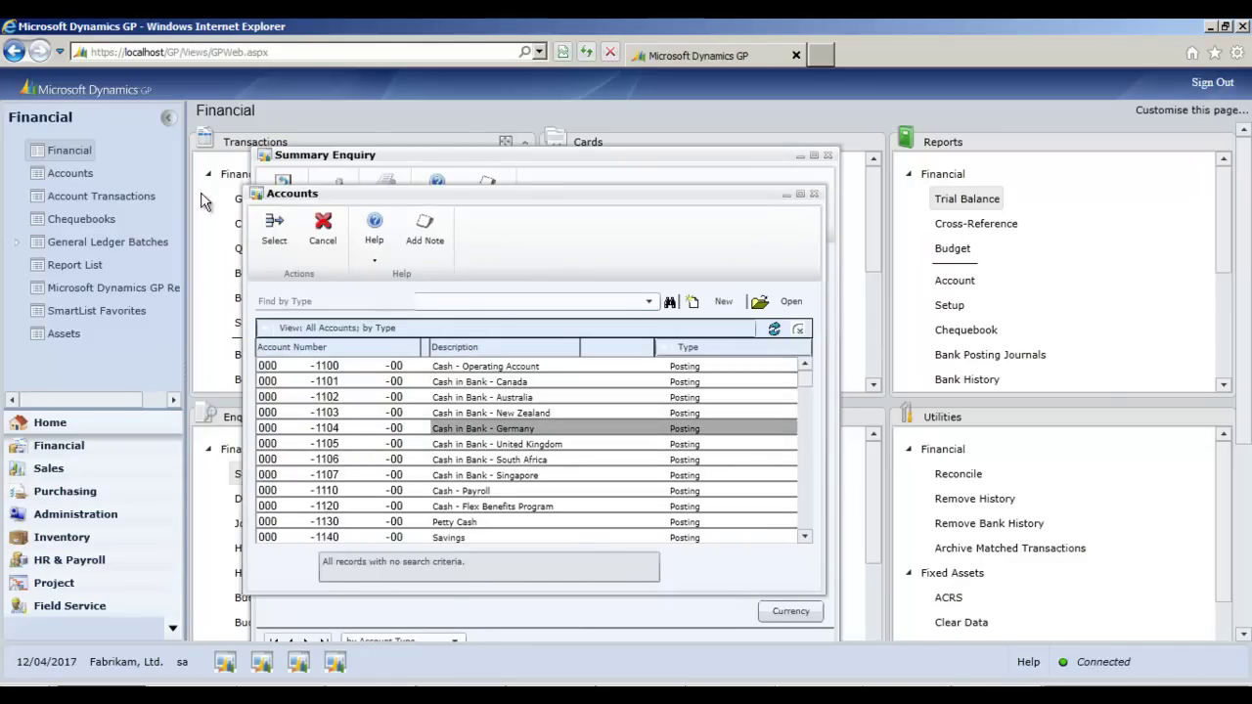
left_click(280, 236)
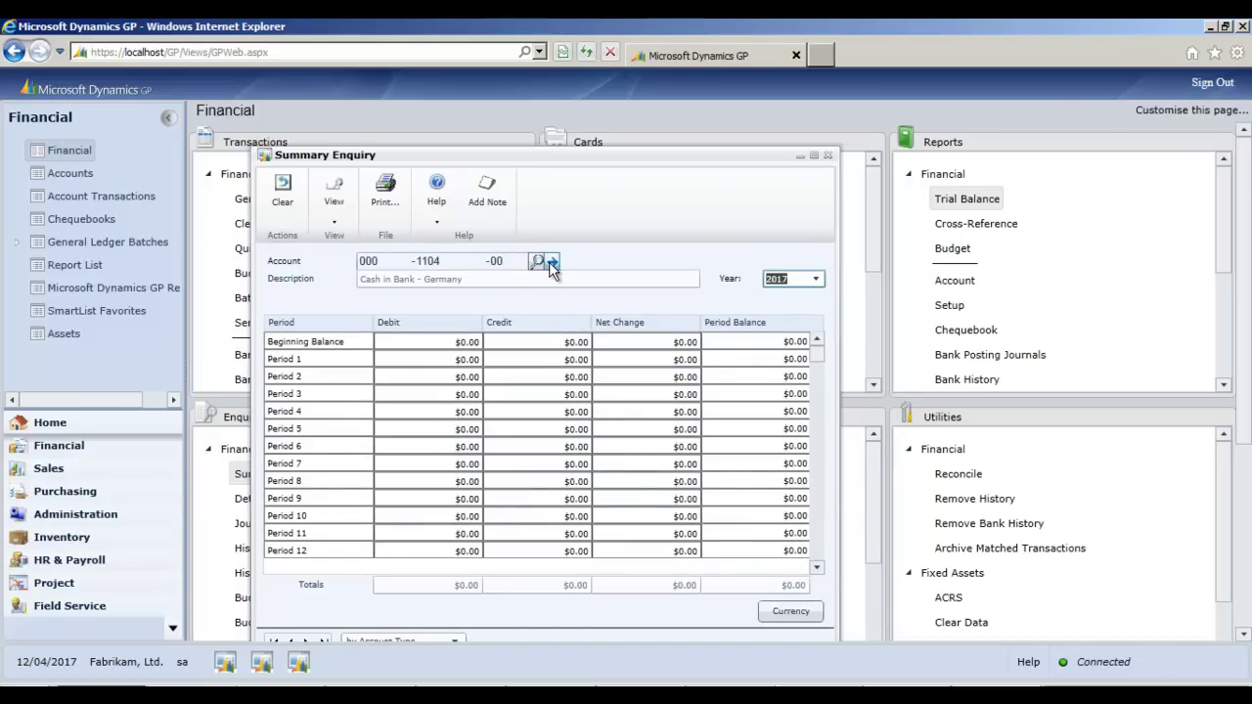
- Step forward through the cash accounts to 000-1130-00 Petty Cash and drill into its $50.00 Period 5 debit
left_click_drag(469, 158, 473, 121)
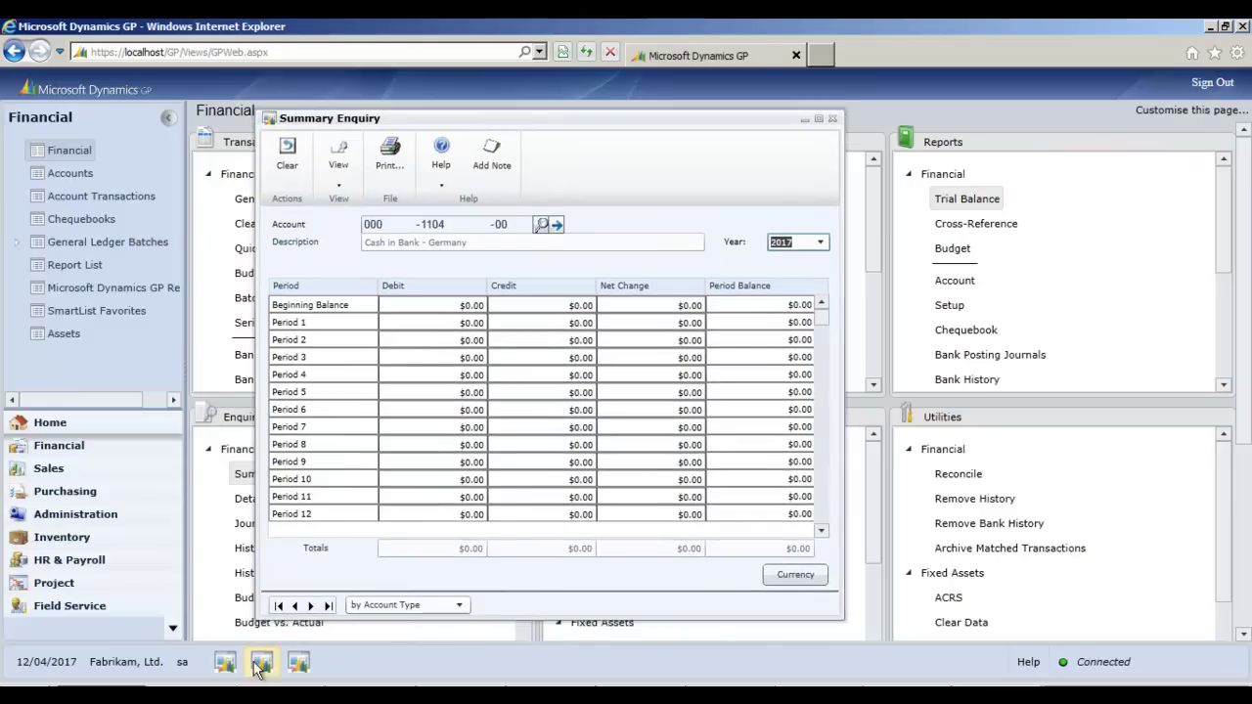
left_click(311, 607)
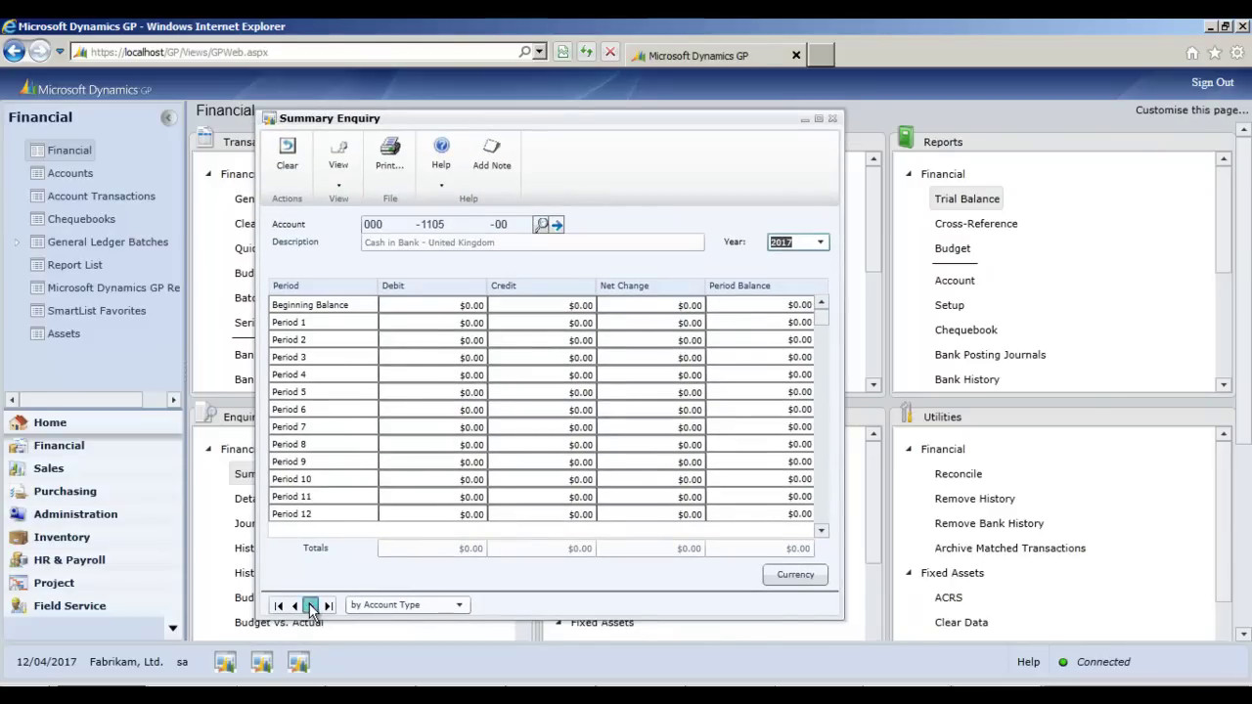
left_click(312, 606)
left_click(311, 606)
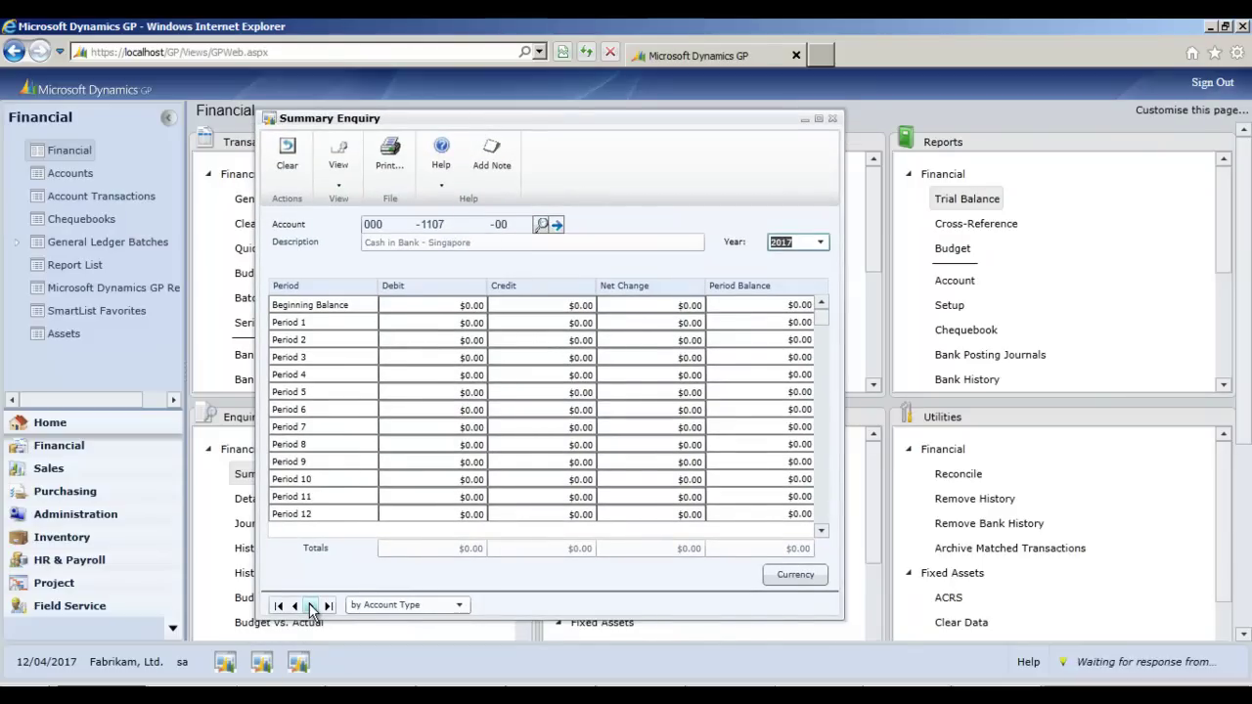
left_click(311, 606)
left_click(311, 607)
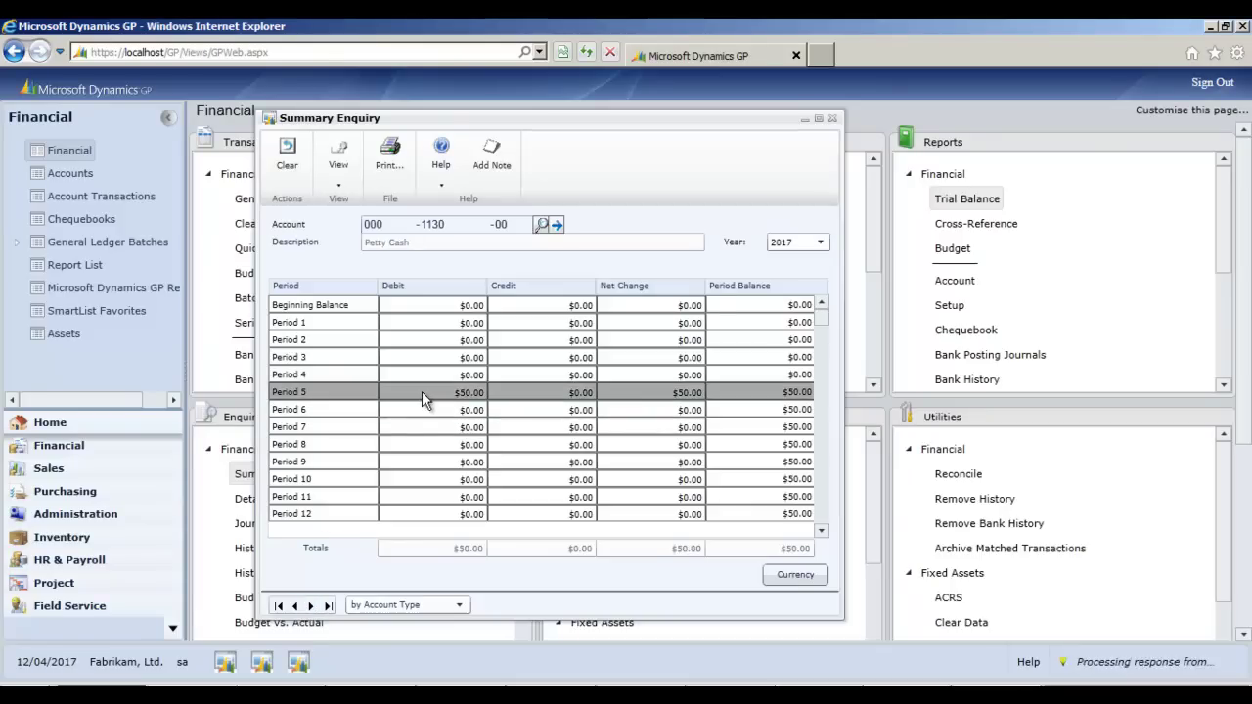
left_click(391, 293)
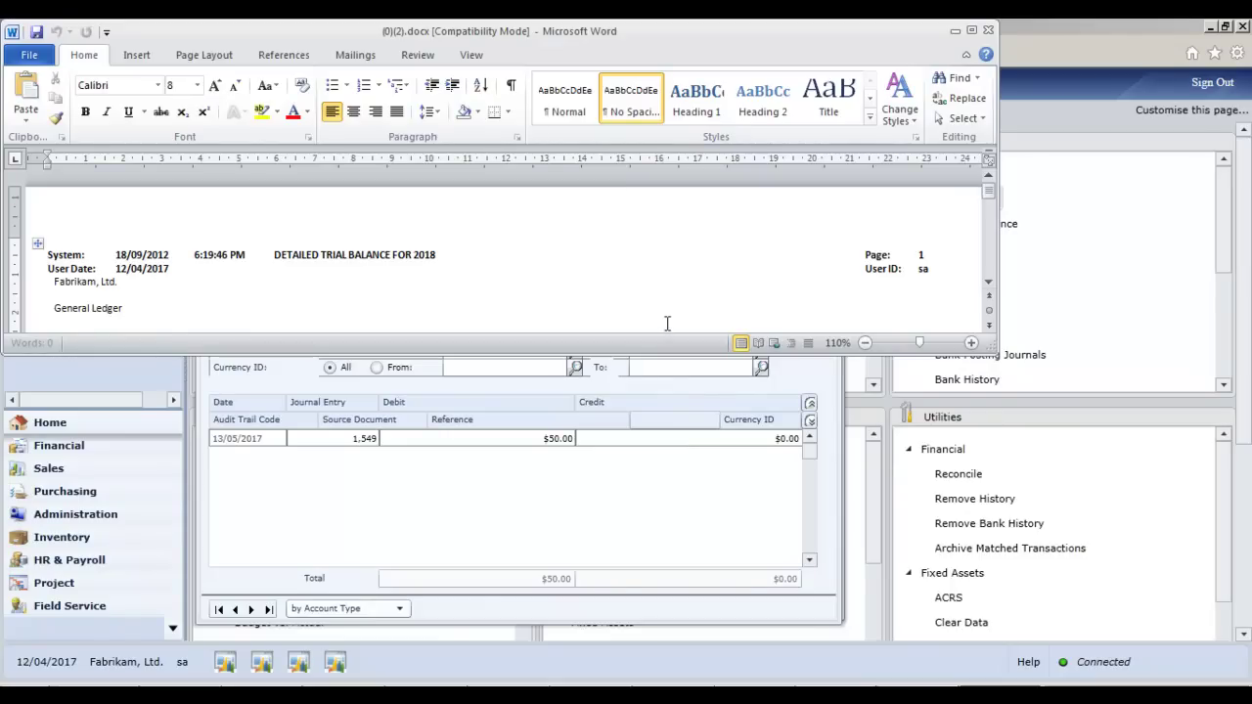
- Maximise the Word trial balance report and page down through it to page 3
left_click(970, 31)
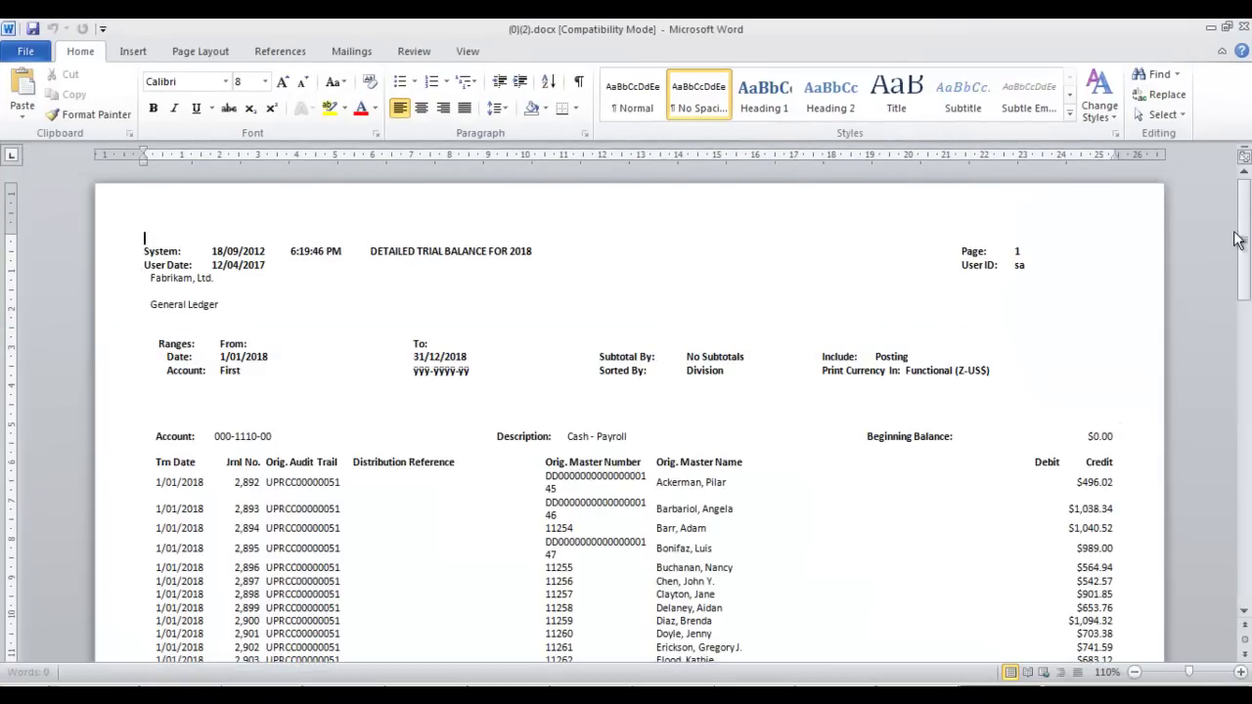
left_click_drag(1234, 239, 1234, 476)
mouse_move(1228, 541)
left_mouse_down()
mouse_move(1245, 549)
mouse_move(1213, 535)
left_mouse_up()
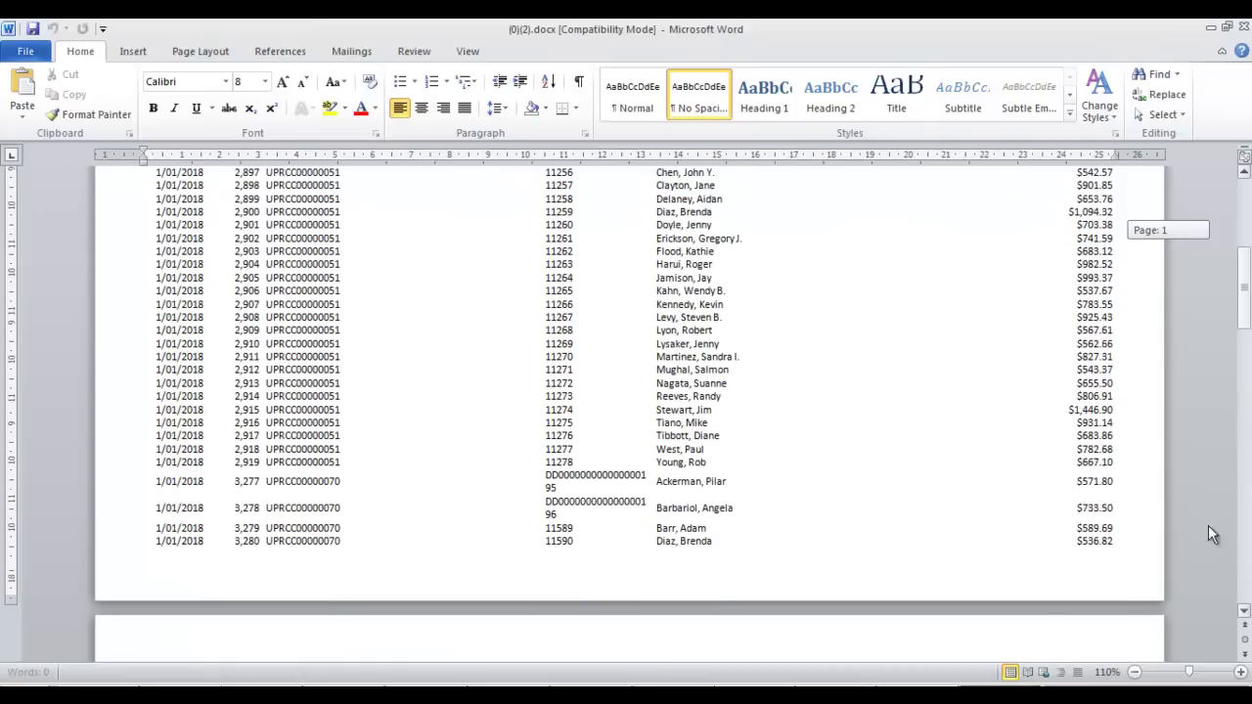
left_click_drag(1047, 622, 1242, 411)
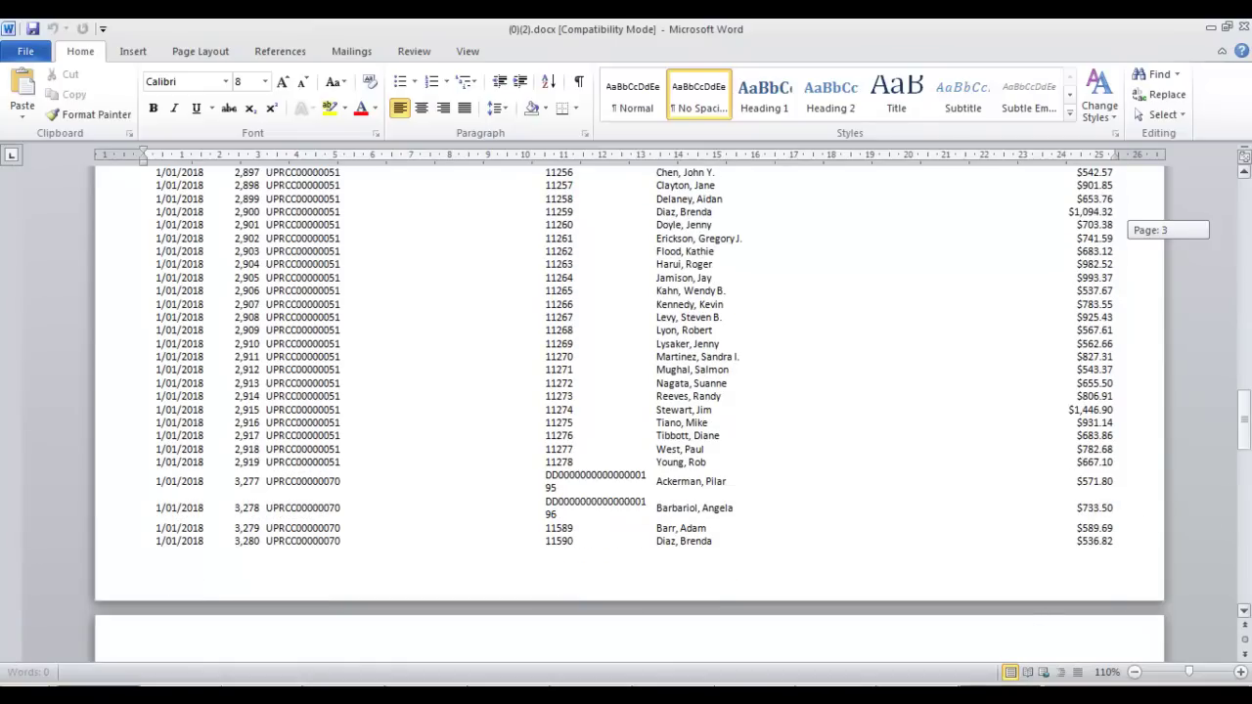